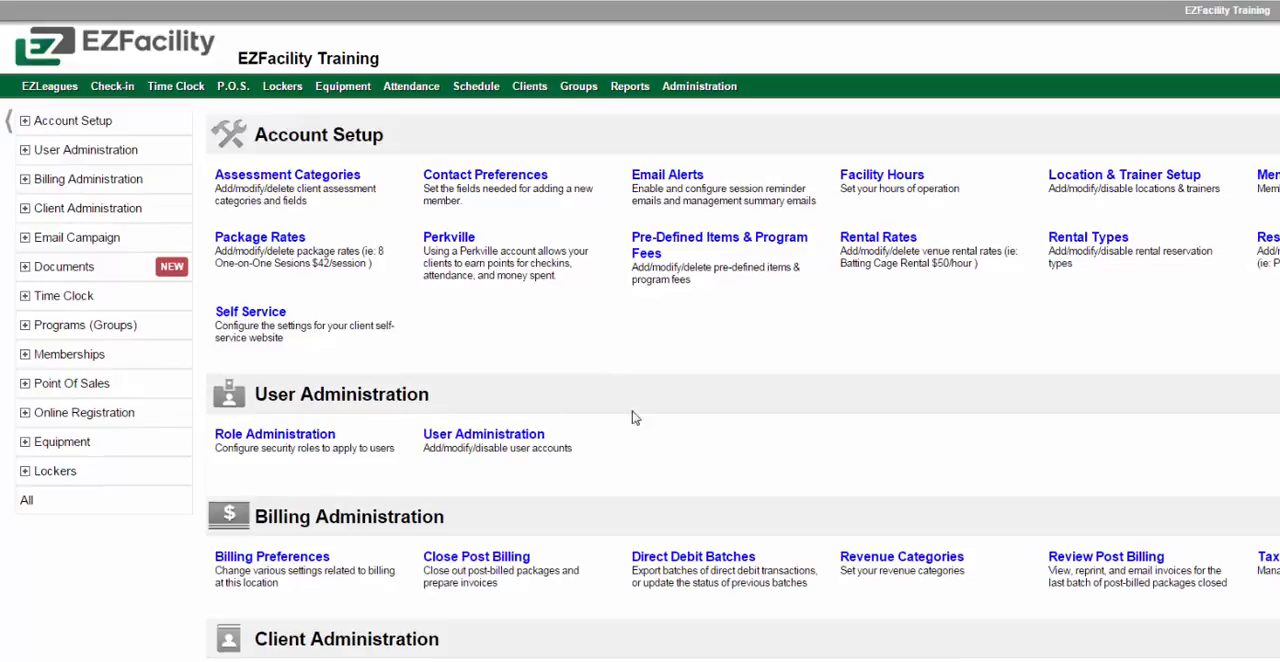
Start a new document template and name it "Pre-Authorized Debit Agreement"
left_click(29, 270)
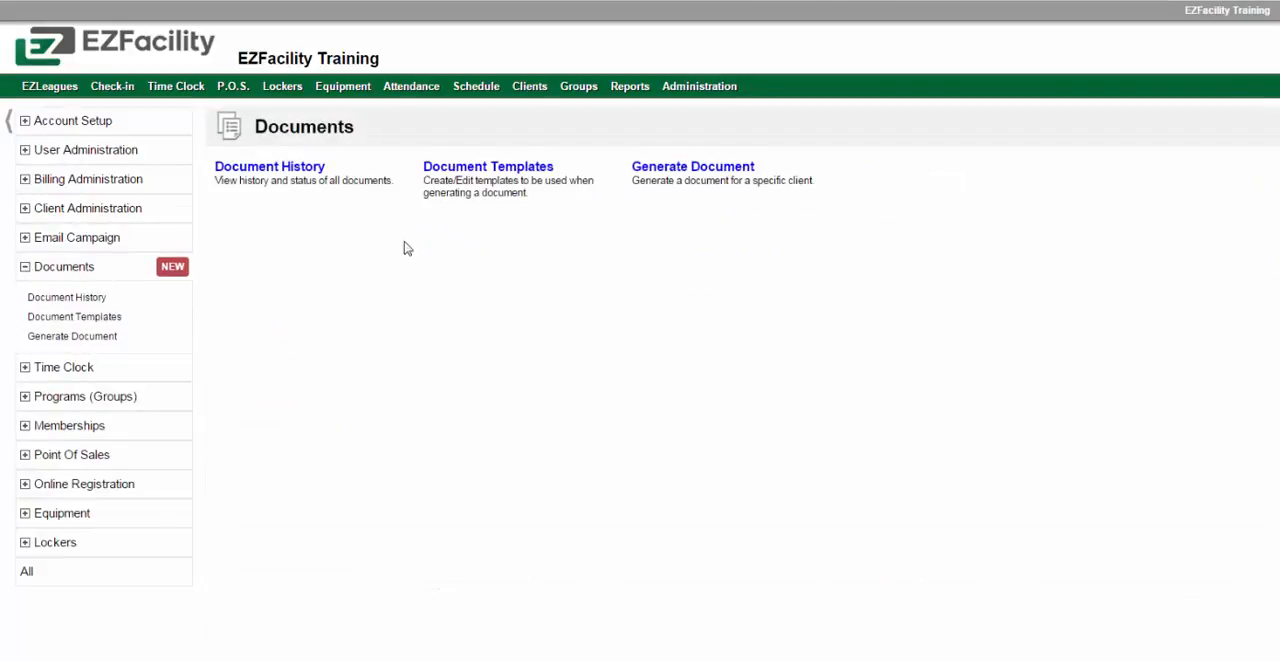
left_click(474, 172)
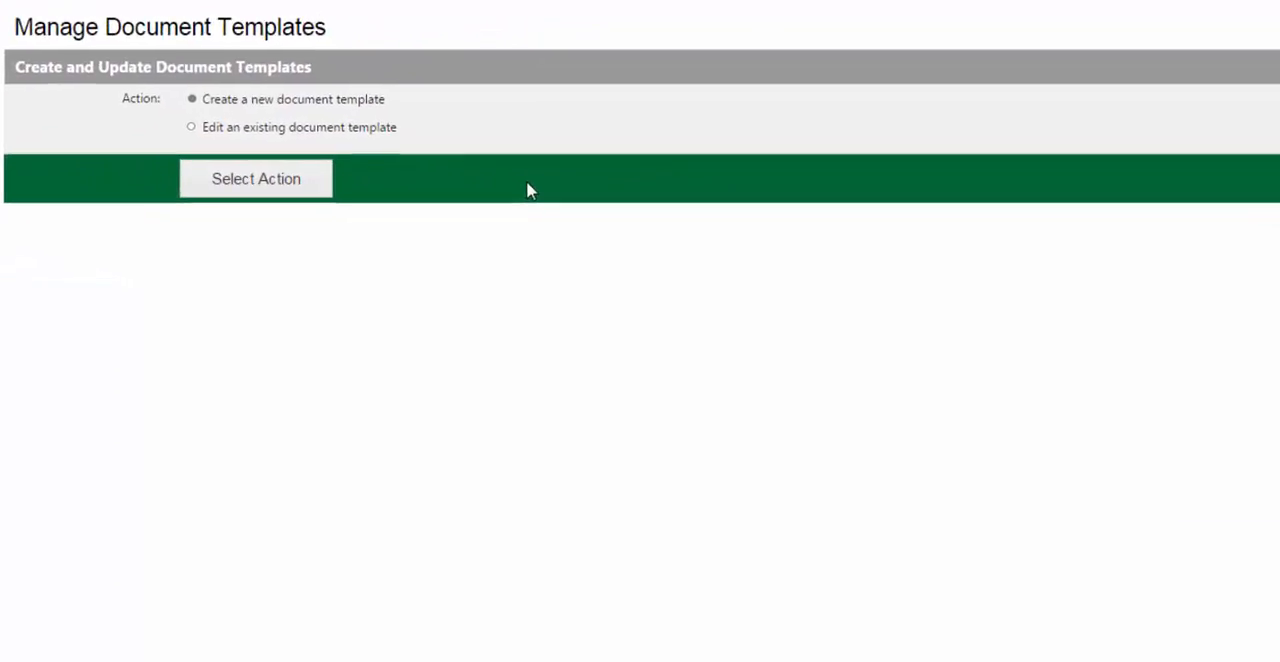
left_click(241, 183)
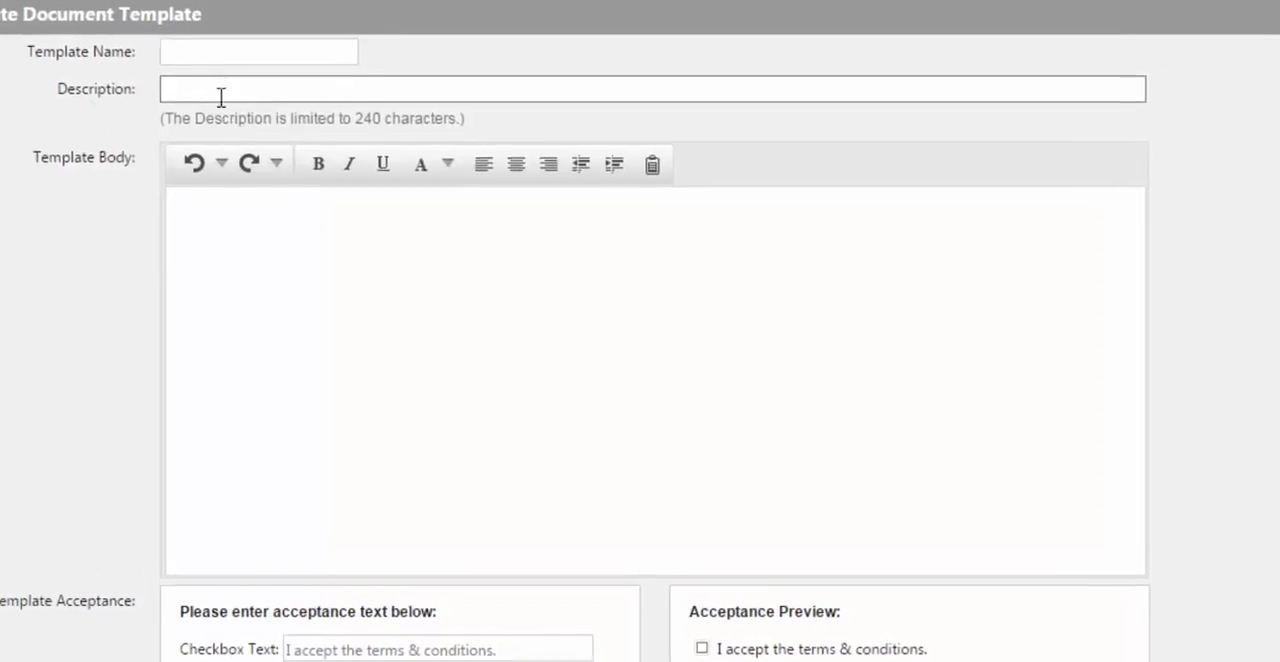
left_click(203, 43)
type("Pre-Authorized")
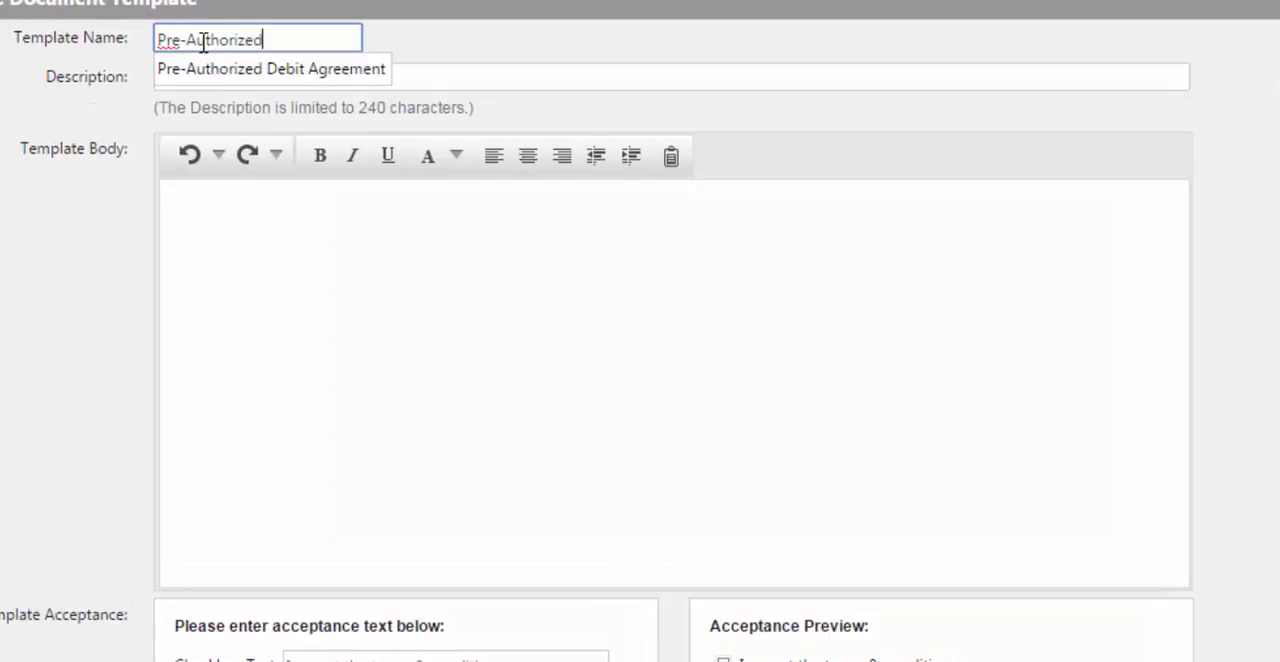
type(" Debit Agreement")
Set the template's description to "To be sent to any customer looking to have Auto-Debit set up."
key("Tab")
type("To")
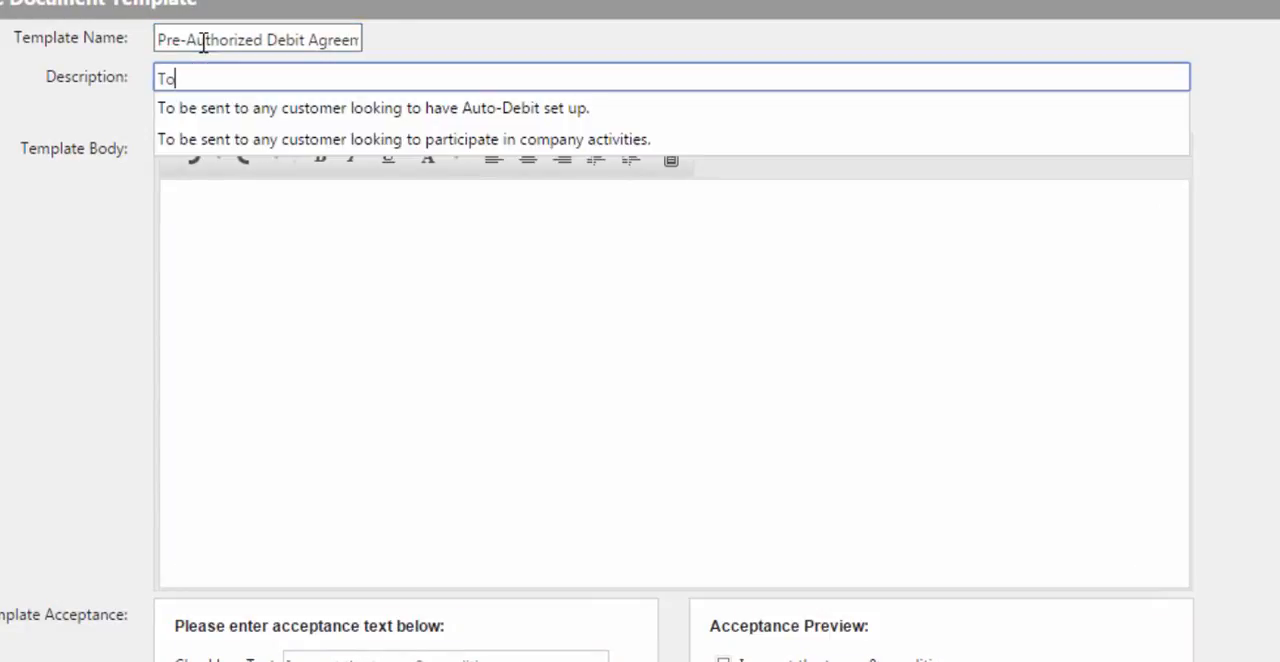
key("Down")
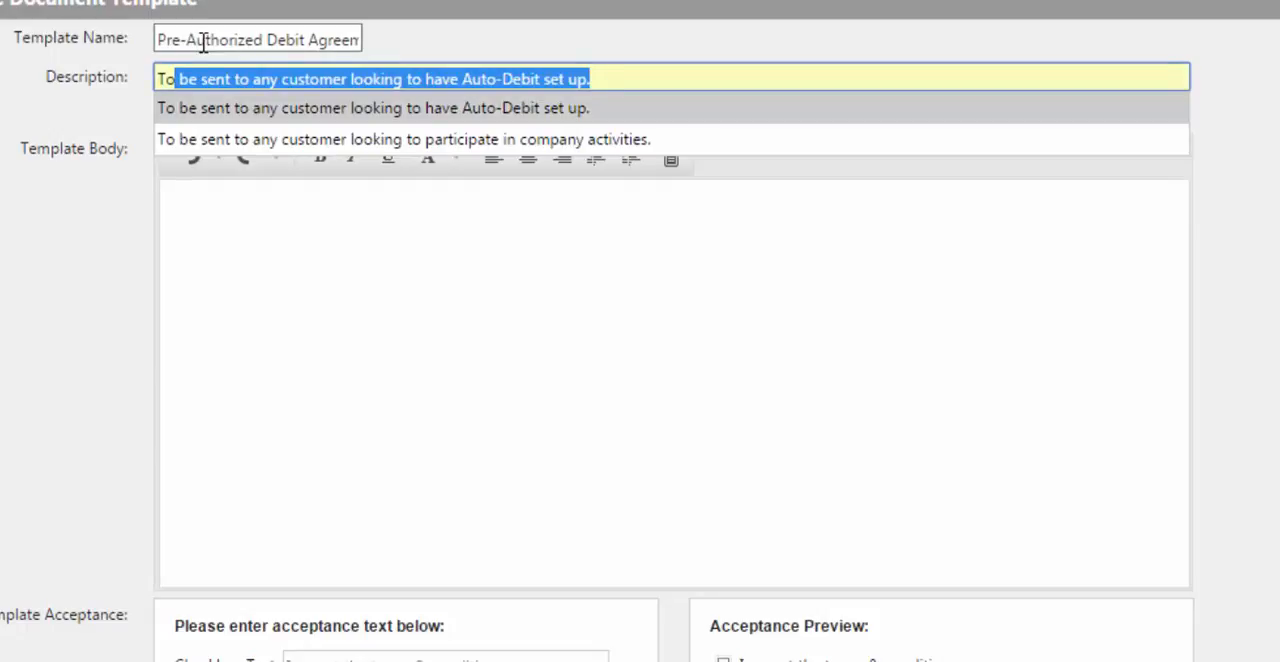
key("End")
left_click(191, 110)
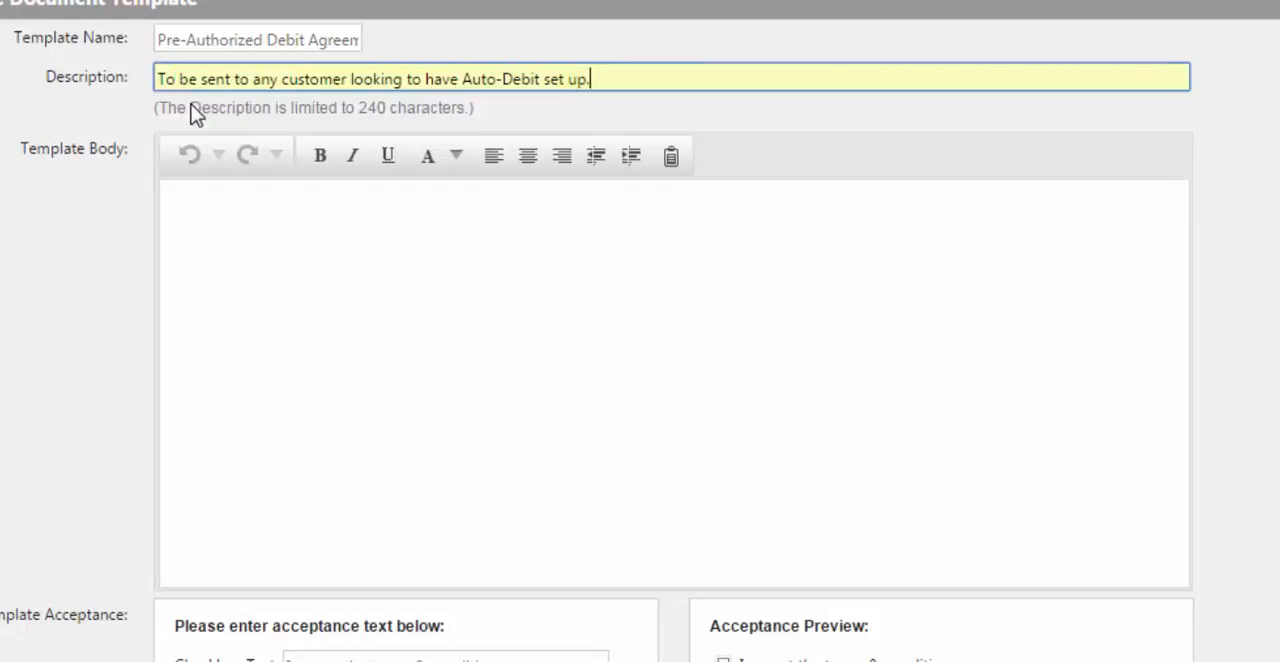
Write "I hereby agree that:" in the template body, paste the agreement text below it and make that opening line bold
left_click(223, 363)
type("I")
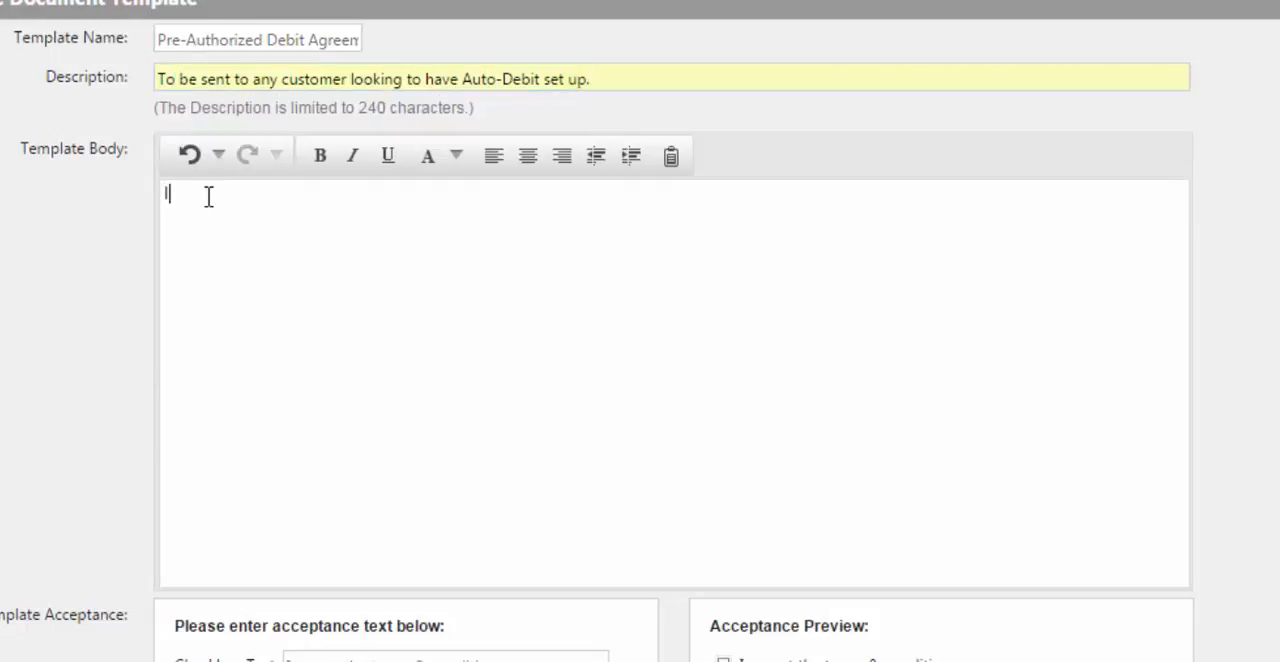
type(" hereby agree that")
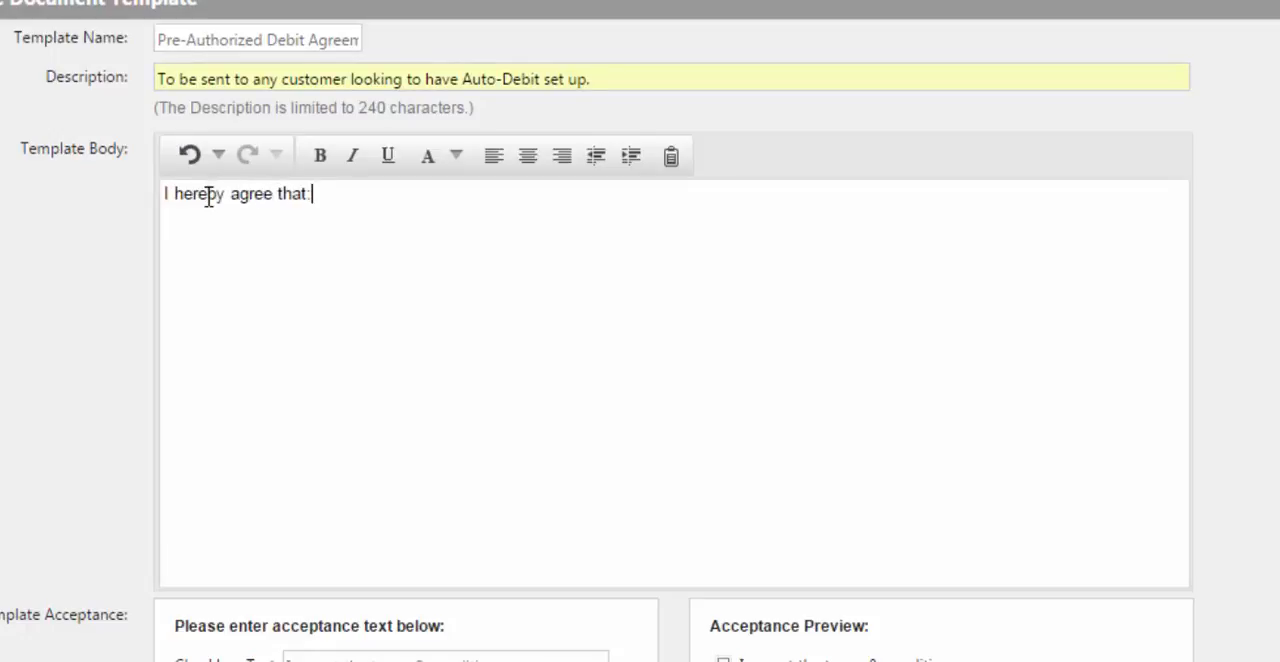
type(":")
key("Return")
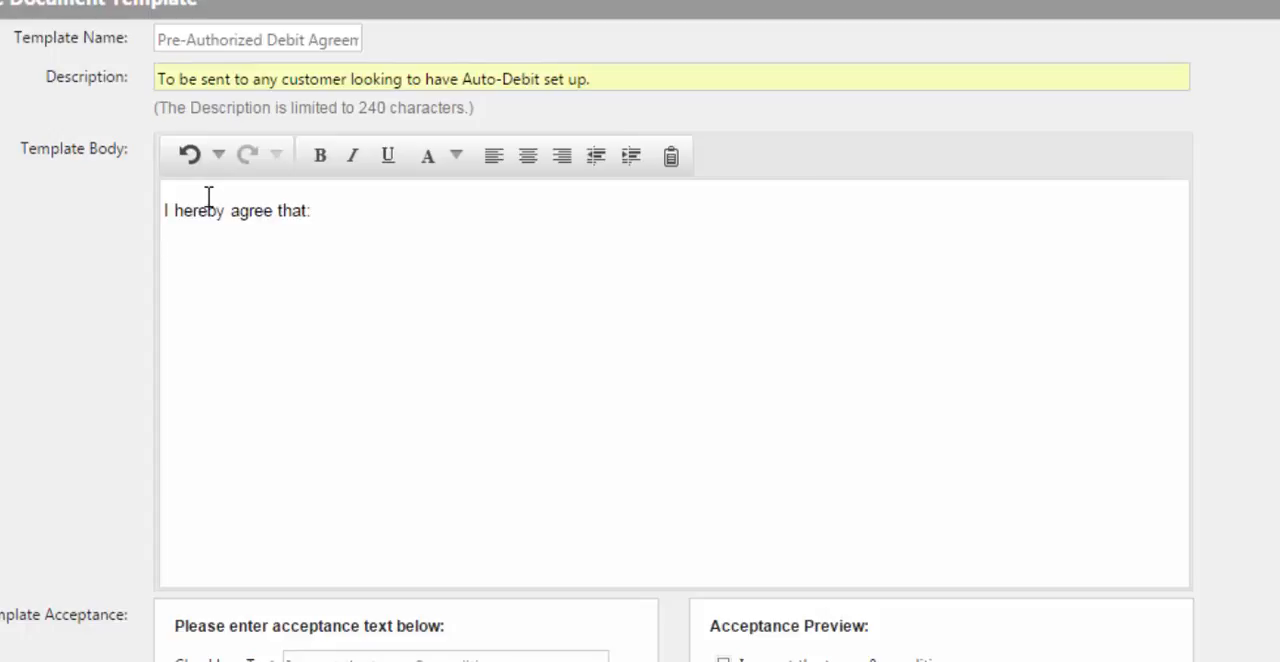
key("ctrl+v")
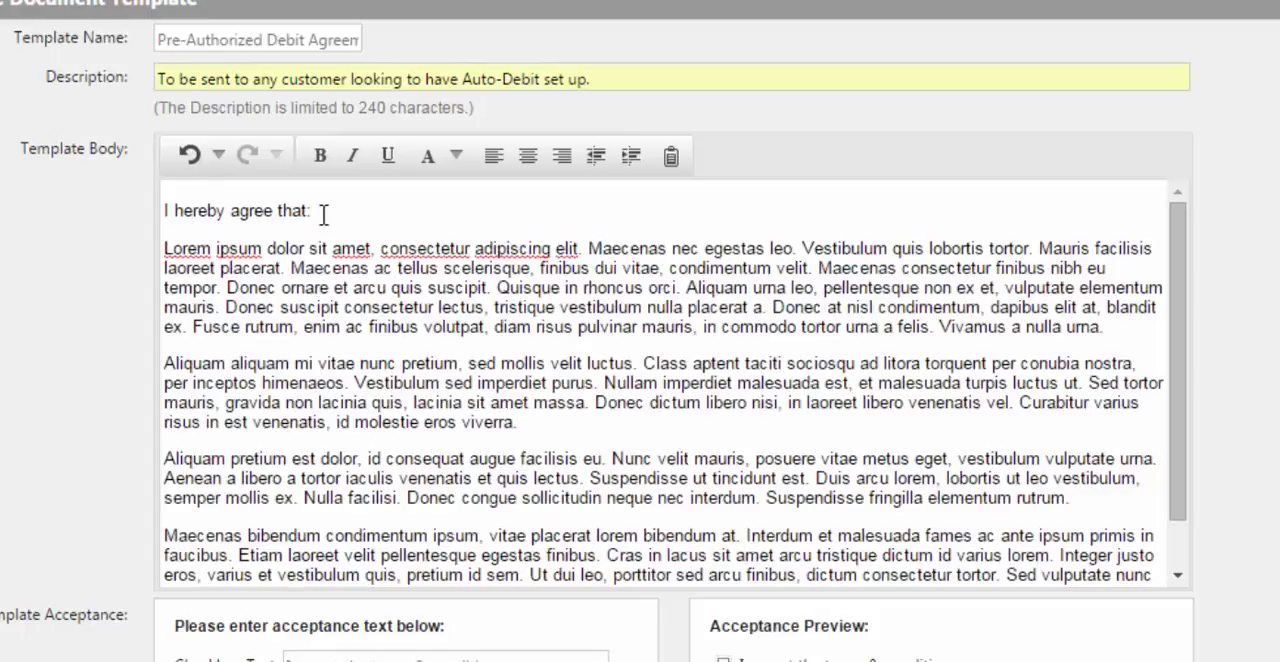
left_click_drag(322, 211, 162, 213)
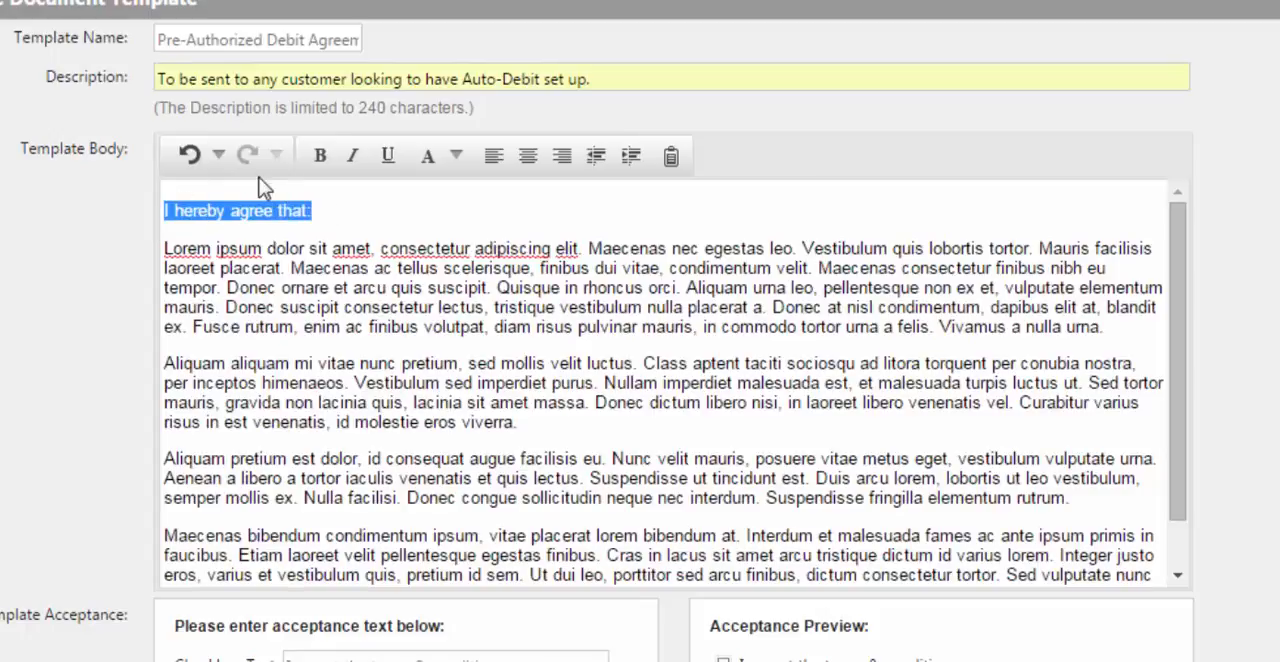
left_click(322, 156)
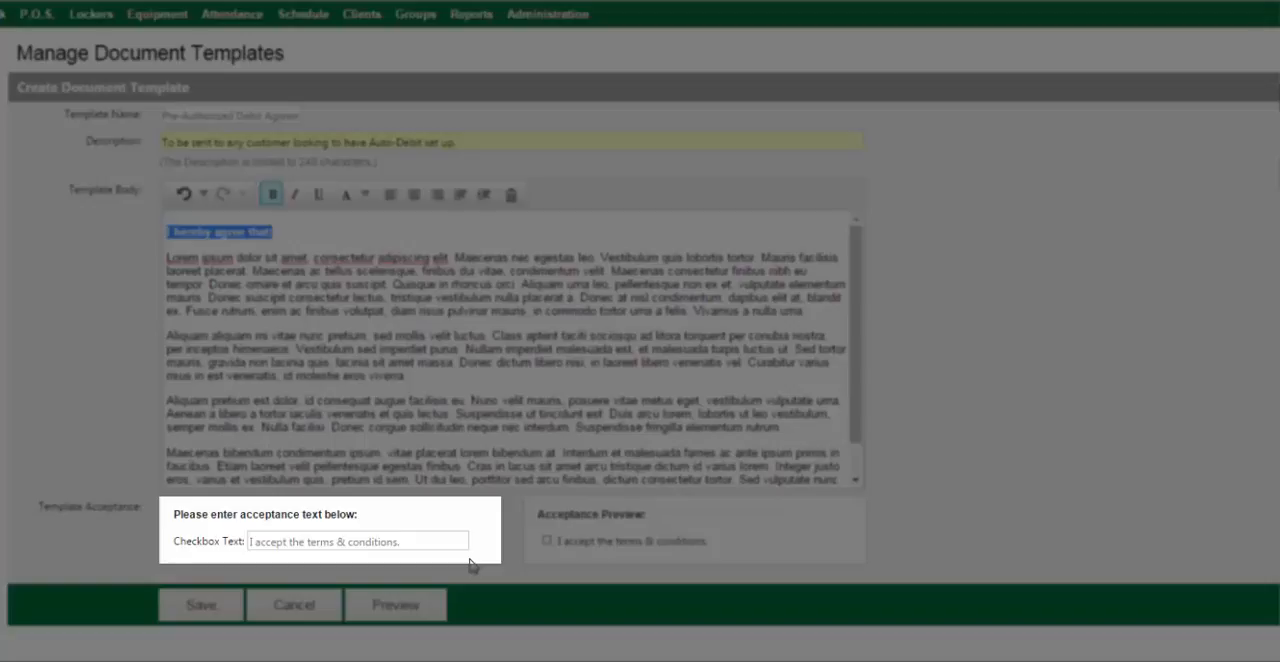
Preview the new template and save it
left_click(416, 610)
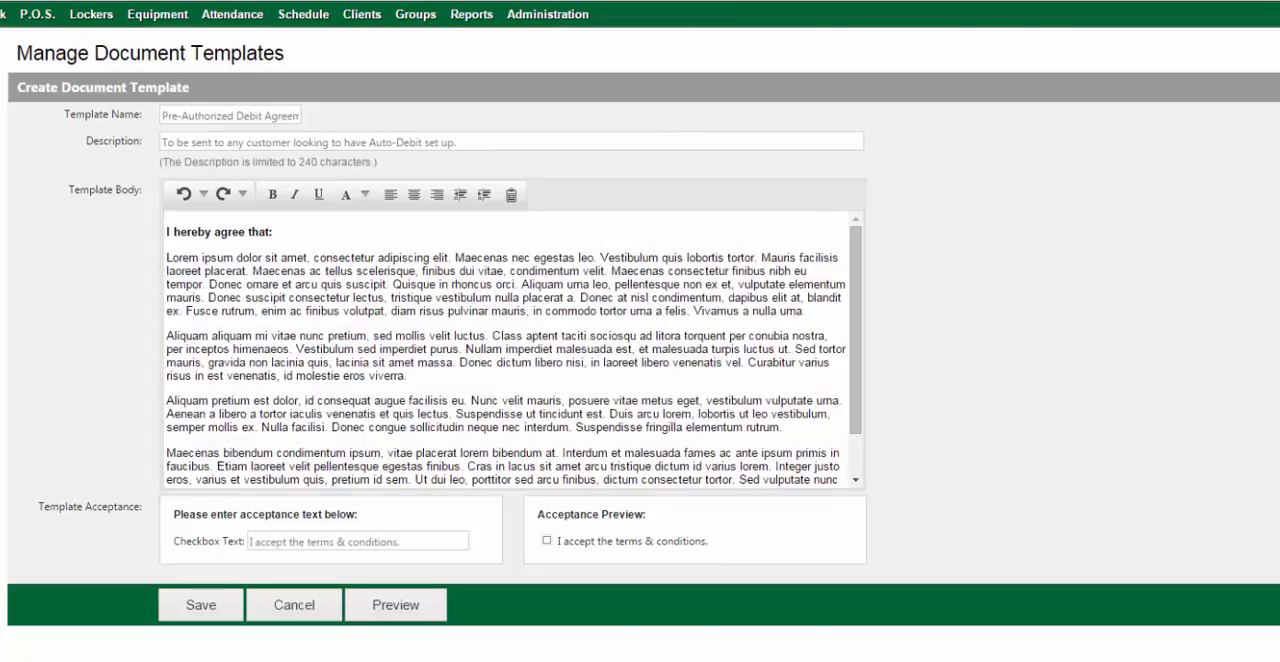
left_click(200, 606)
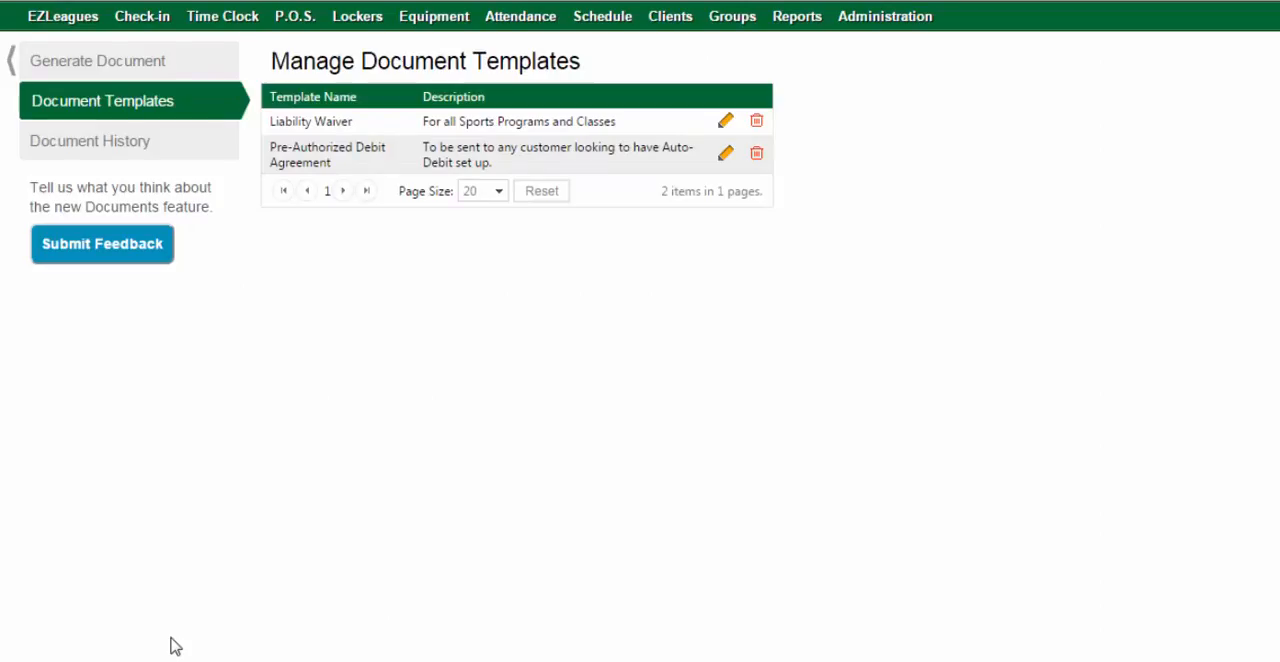
From the first listed client's profile, generate a document using the Pre-Authorized Debit Agreement template
left_click(147, 75)
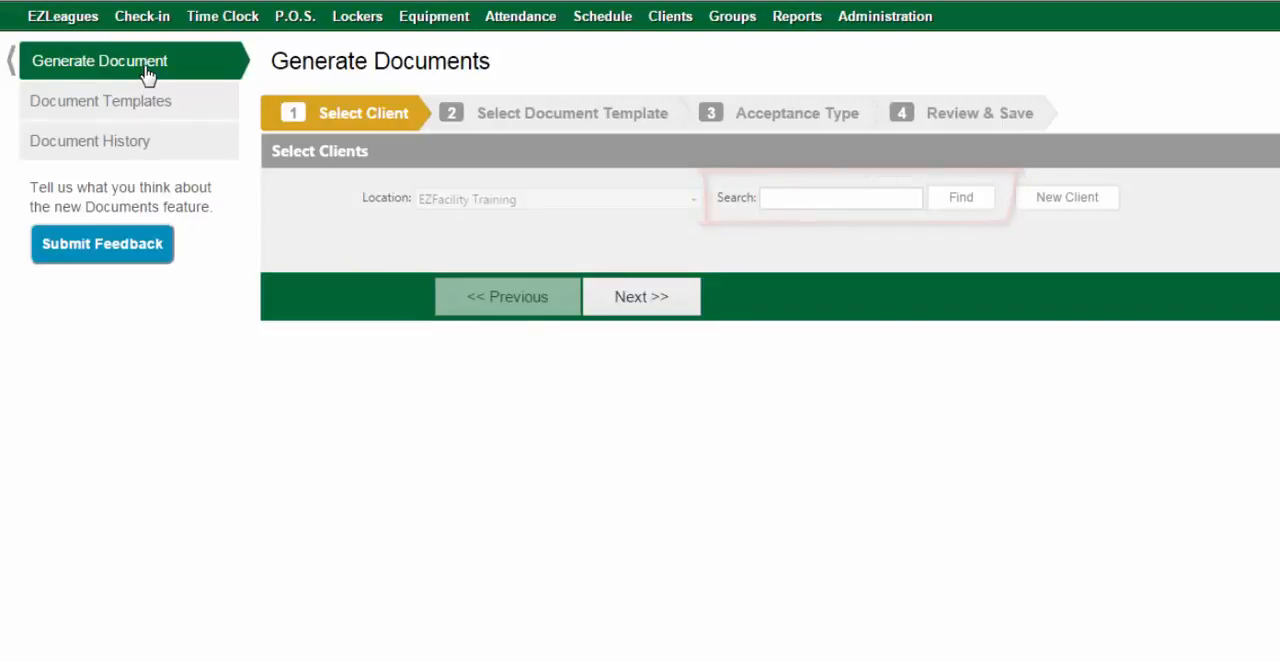
mouse_move(506, 37)
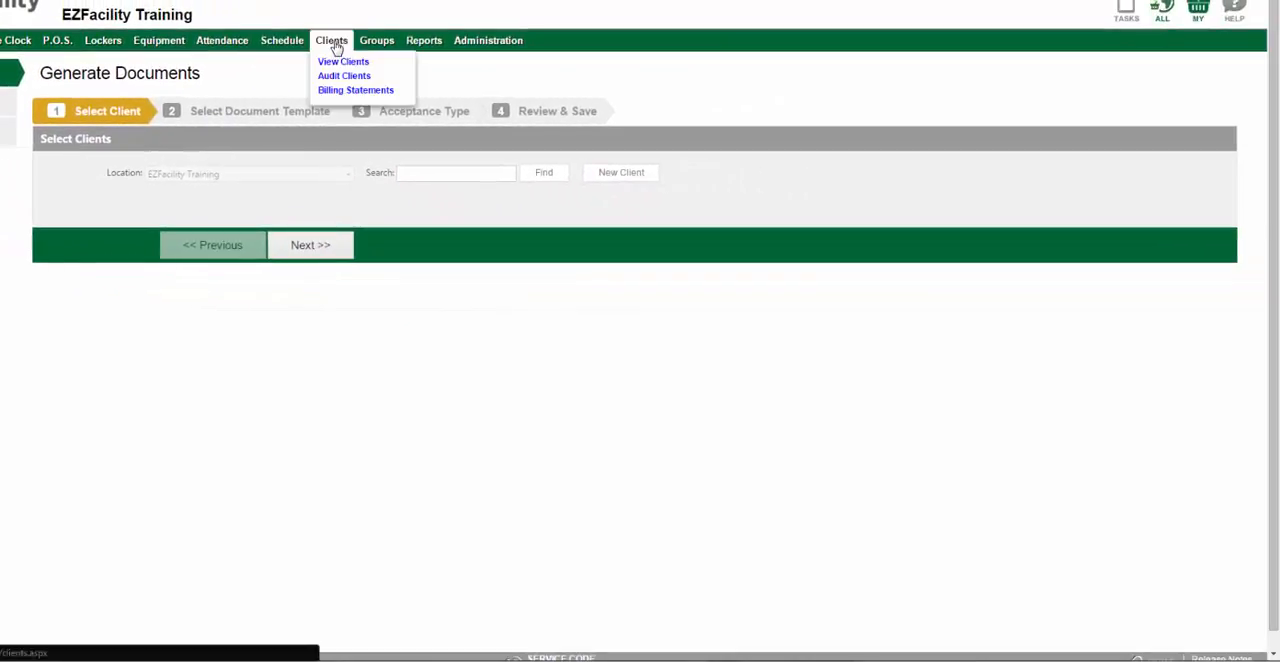
left_click(336, 48)
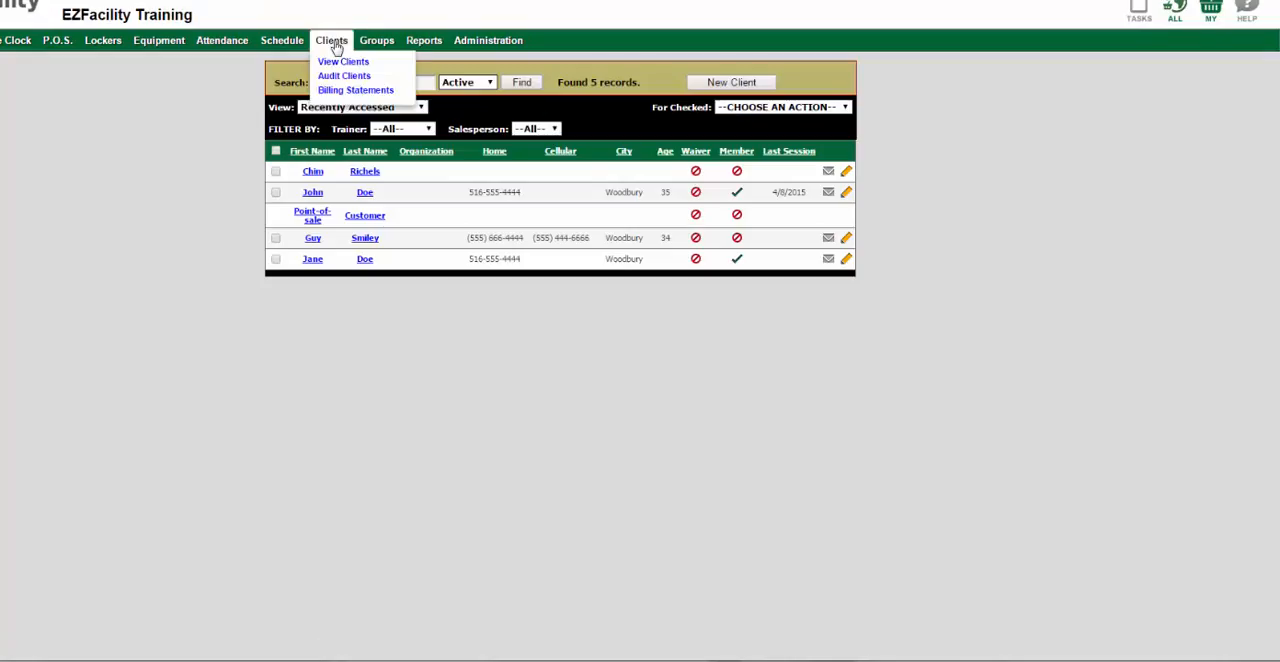
left_click(316, 178)
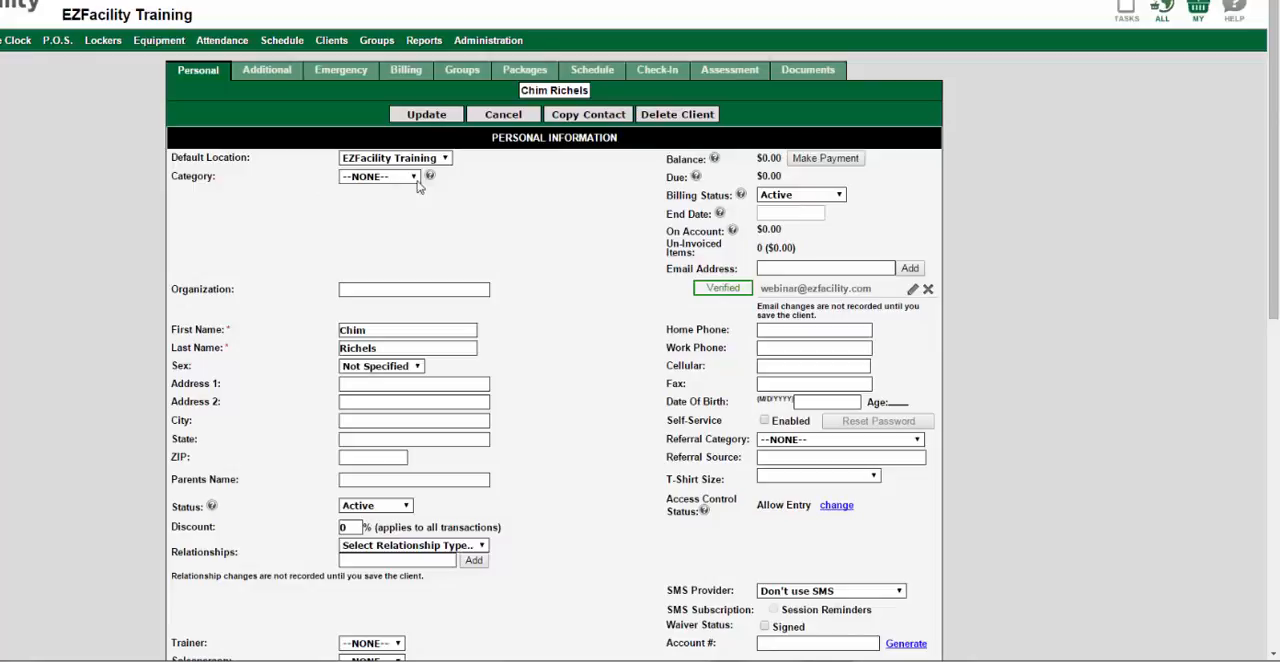
left_click(810, 72)
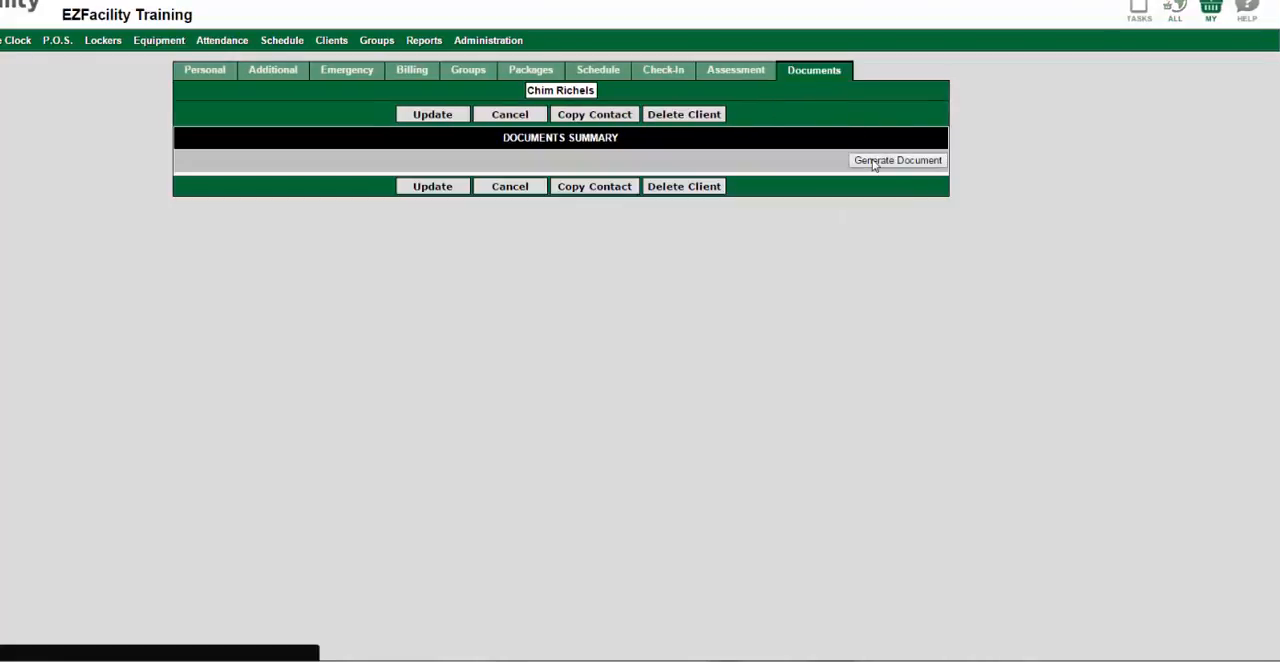
left_click(873, 162)
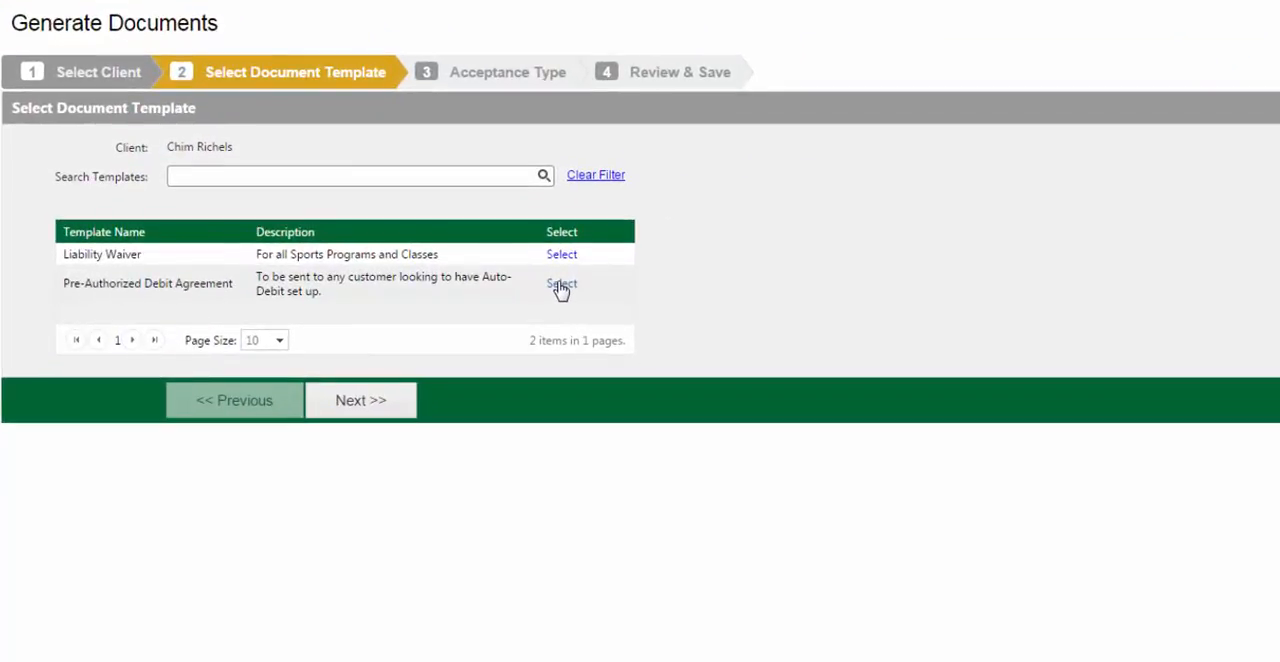
left_click(561, 285)
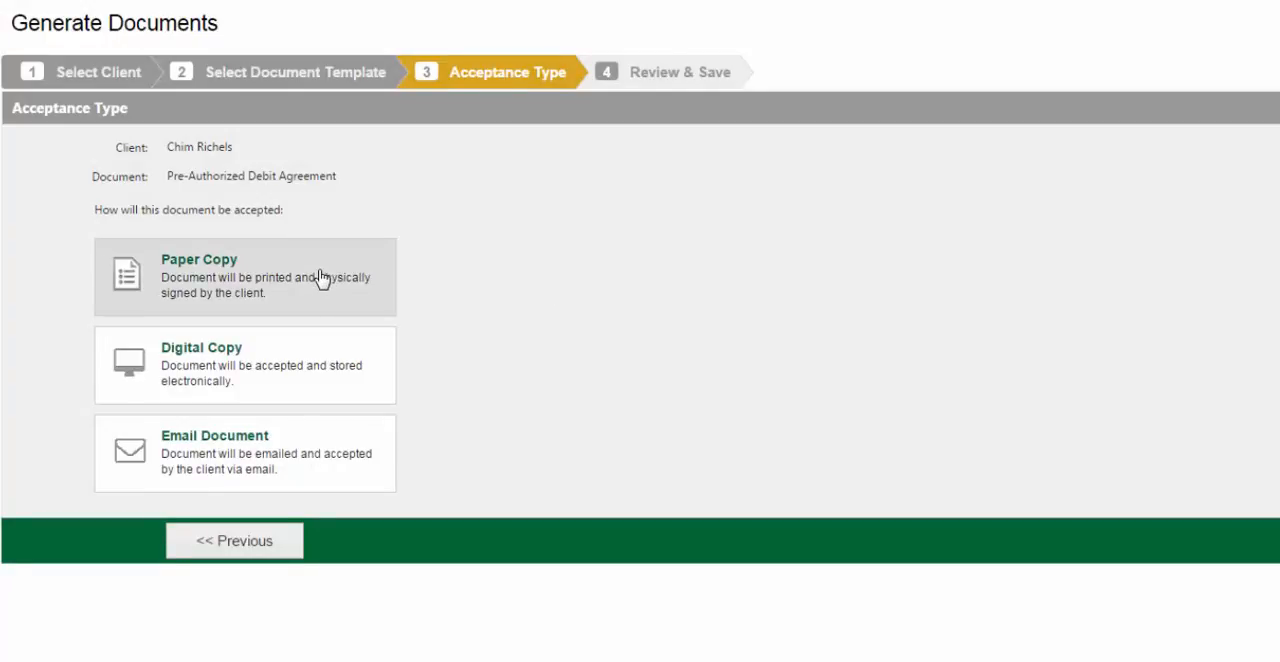
Choose Paper Copy as the acceptance type, examine the generated PDF down to its signature and personal information sections, and return to the acceptance types
left_click(320, 276)
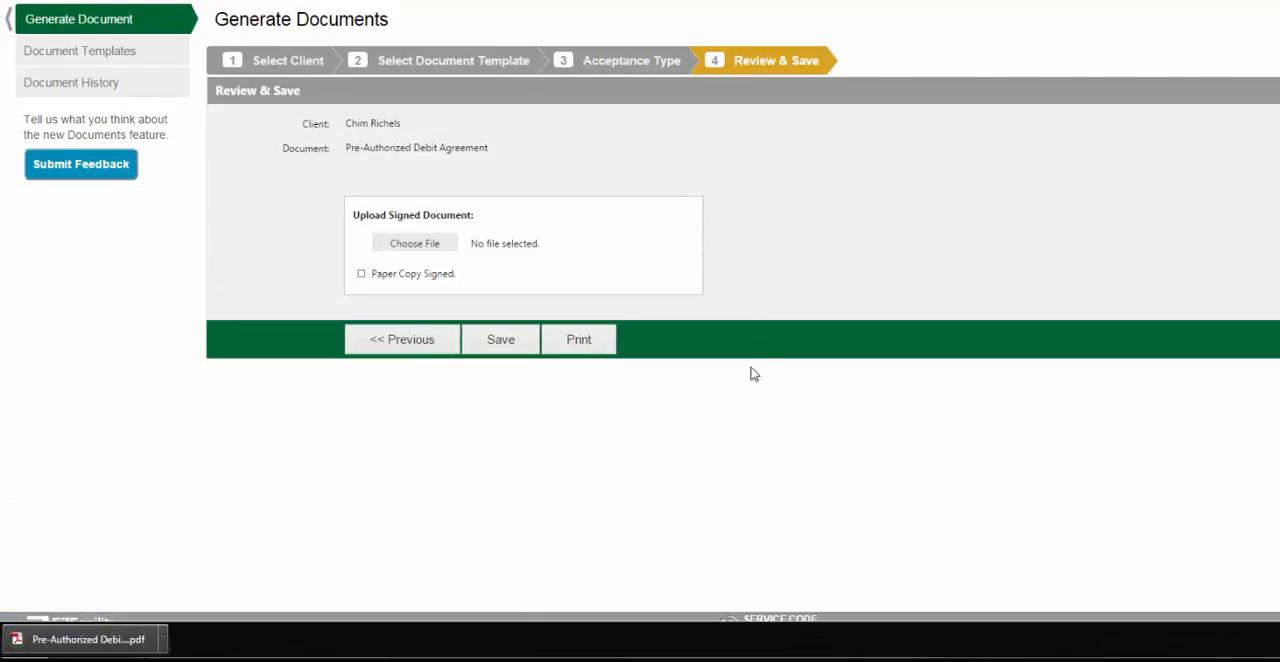
left_click(126, 641)
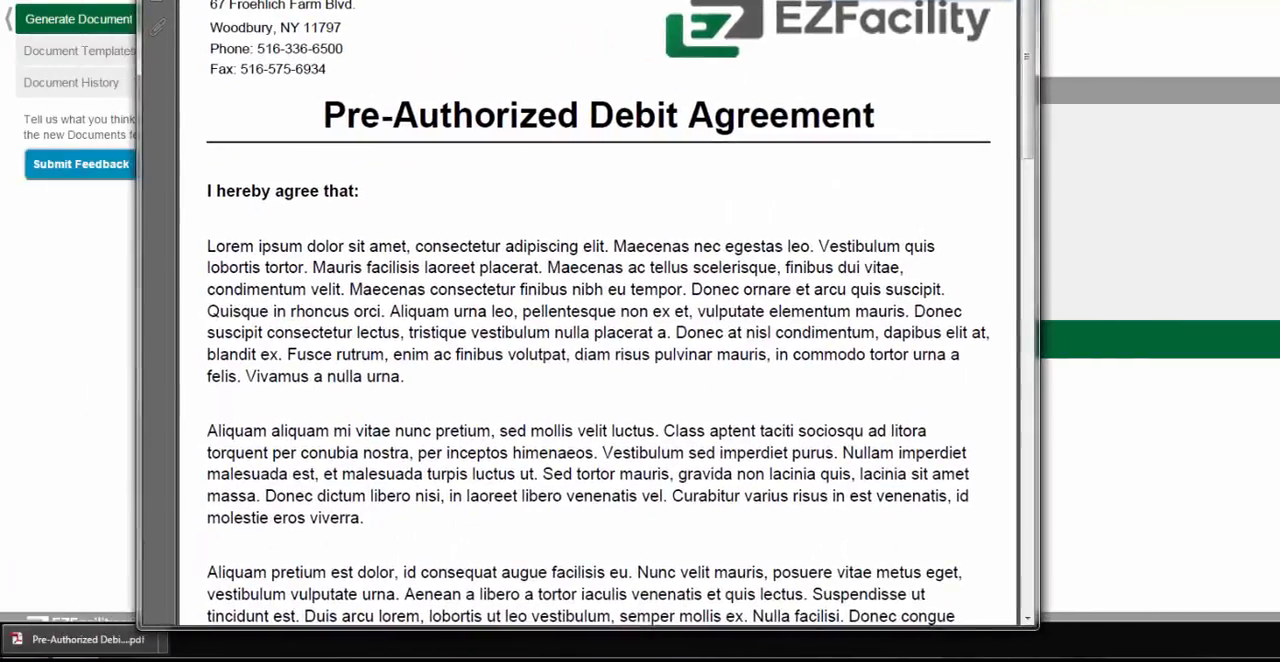
scroll(640, 172, "down", 5)
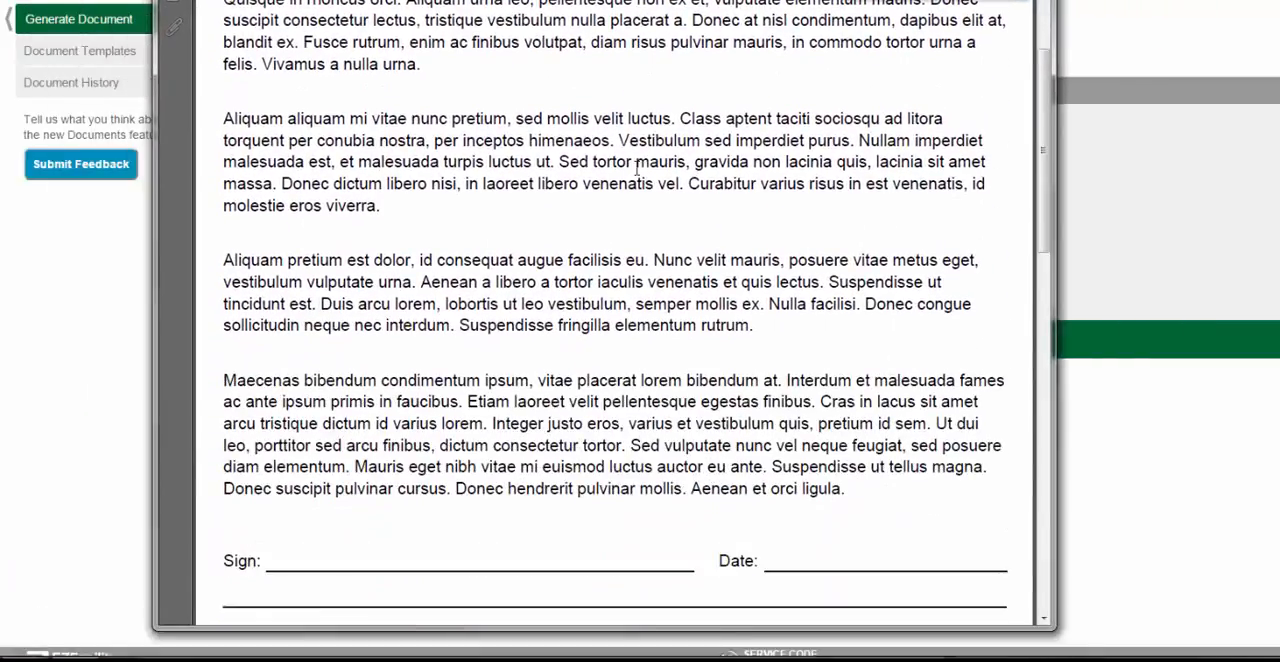
scroll(637, 170, "down", 8)
scroll(637, 168, "up", 5)
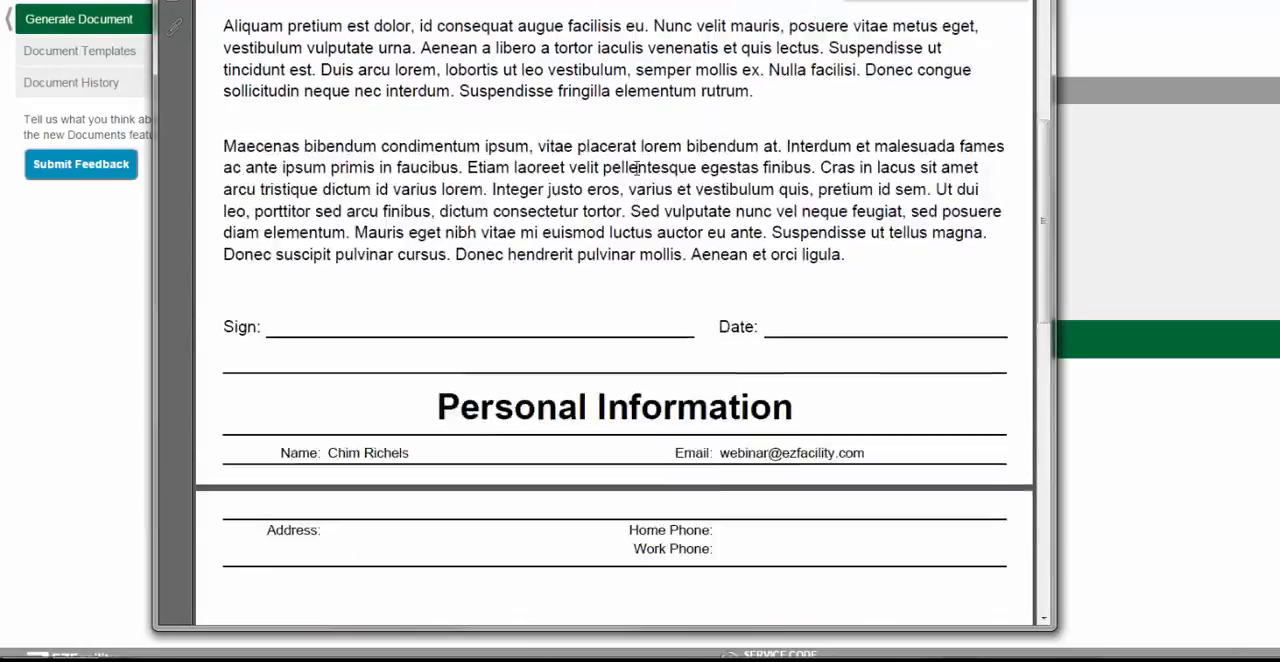
scroll(637, 168, "up", 6)
key("alt+F4")
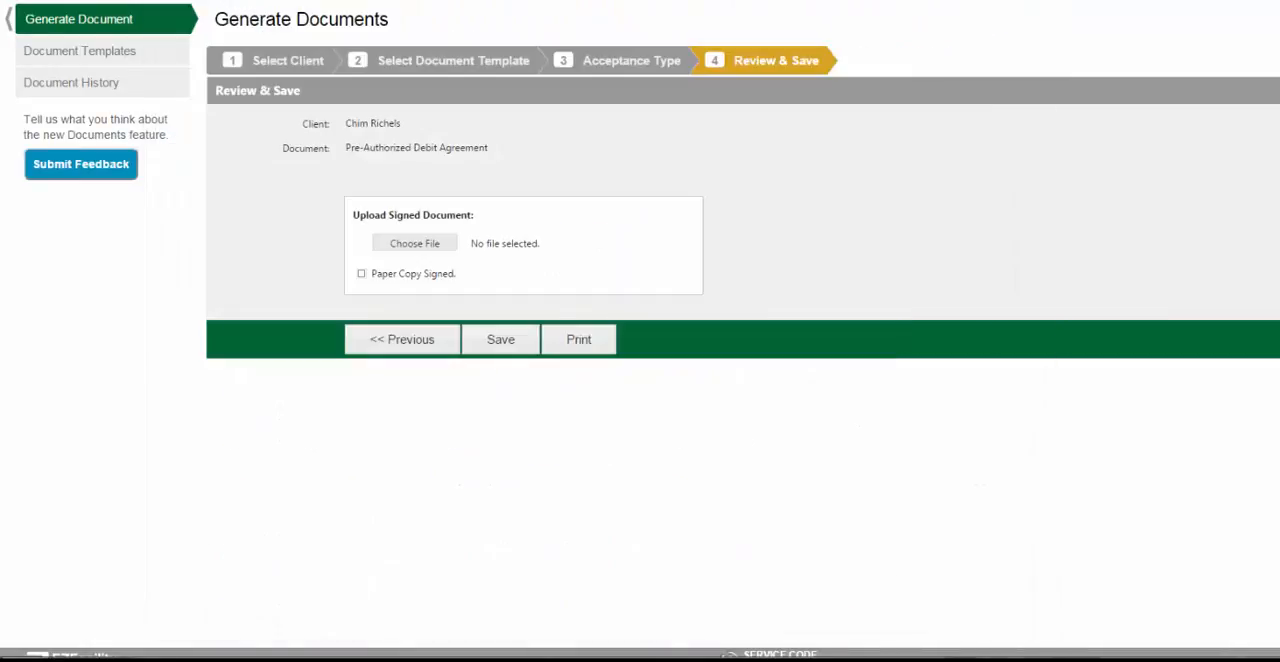
left_click(404, 342)
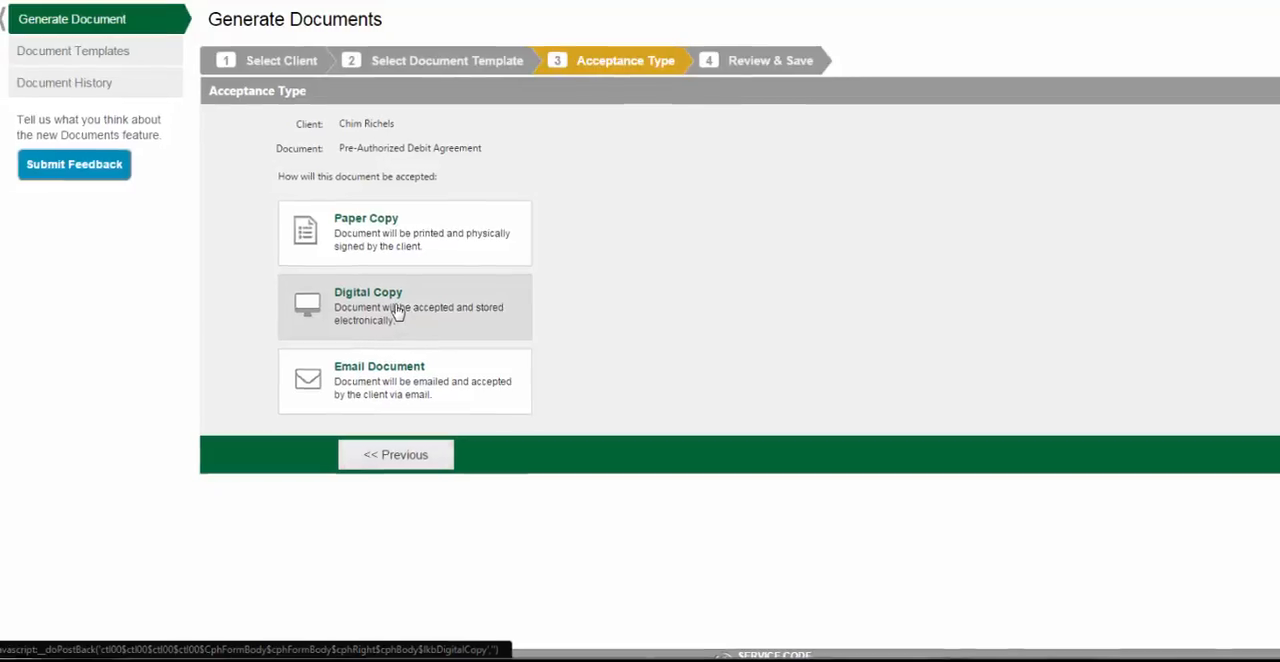
Choose Digital Copy as the acceptance type and accept the terms & conditions under Electronic Signature Consent
left_click(404, 312)
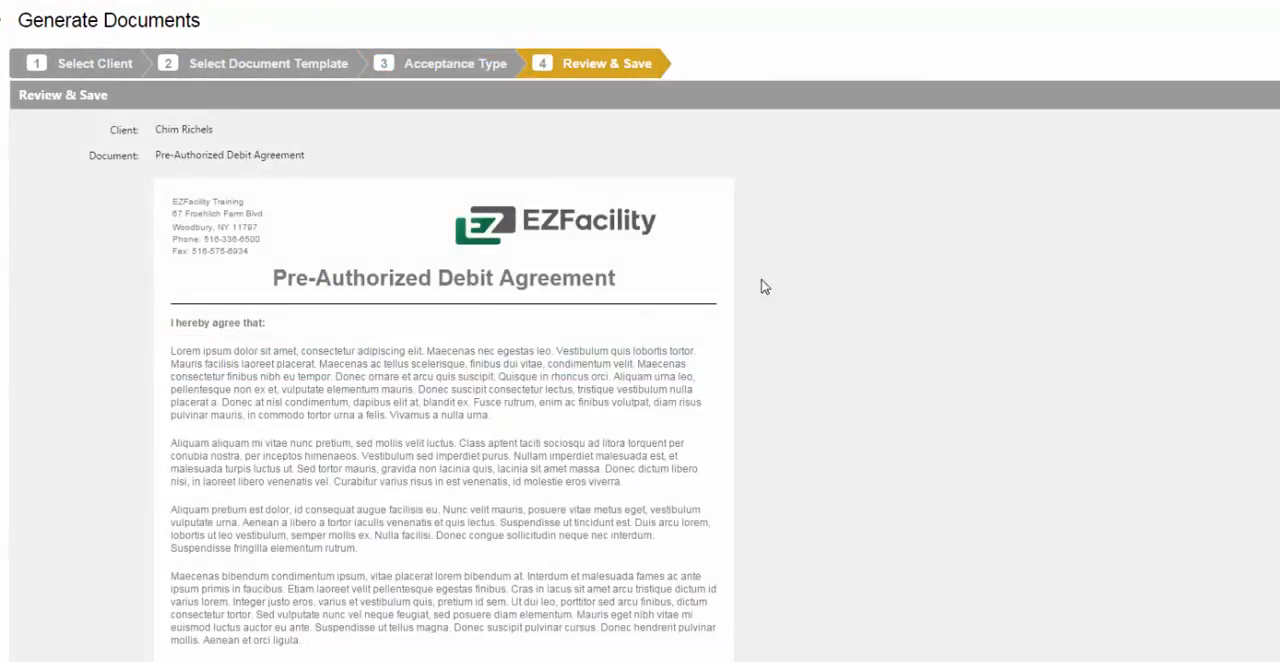
scroll(891, 284, "down", 5)
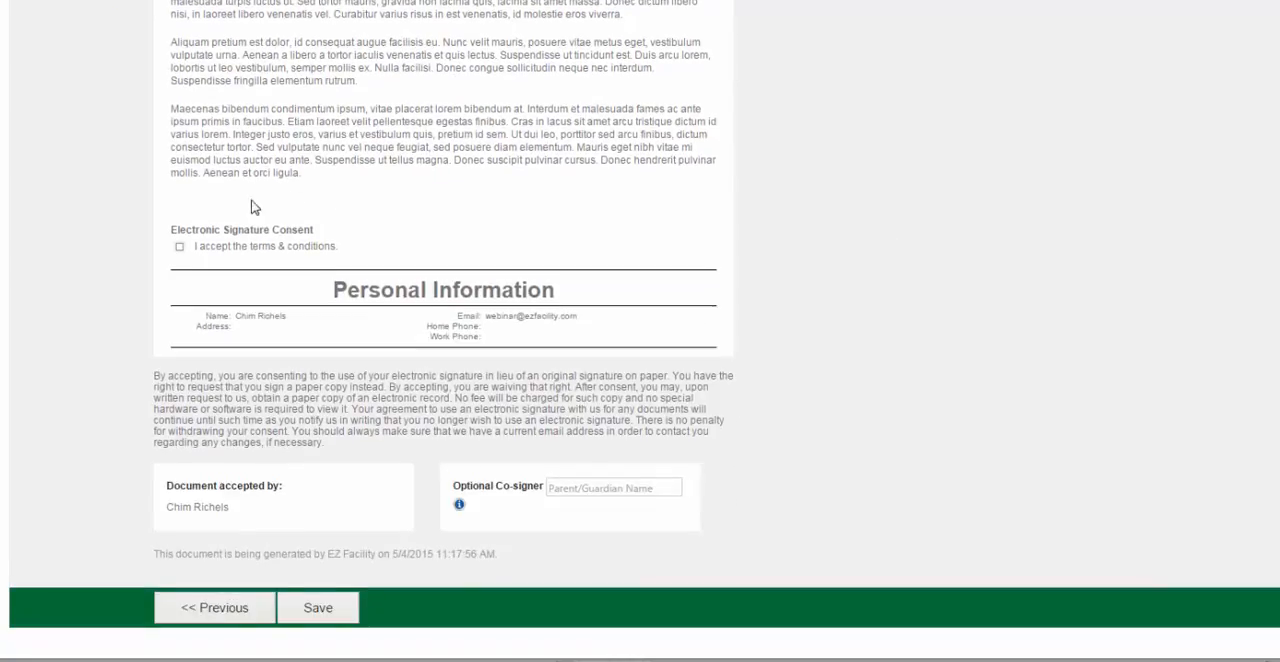
left_click(179, 287)
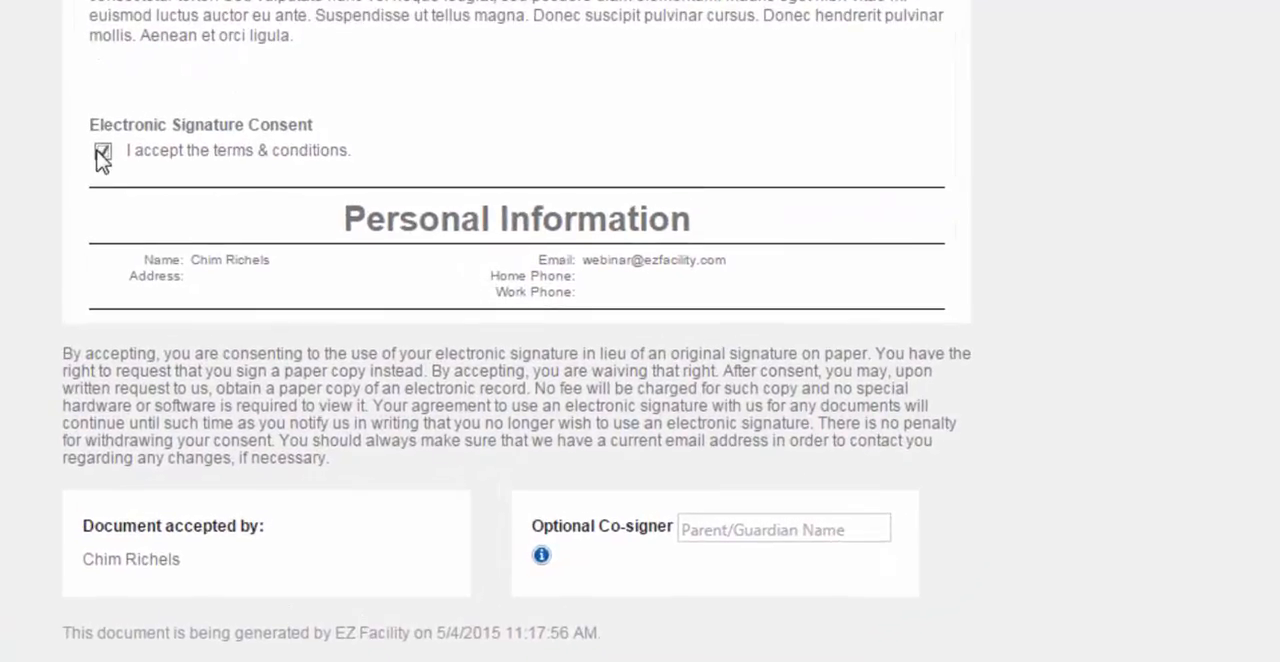
Enter the parent or guardian's name as the optional co-signer and go back to the acceptance type choices
left_click(725, 527)
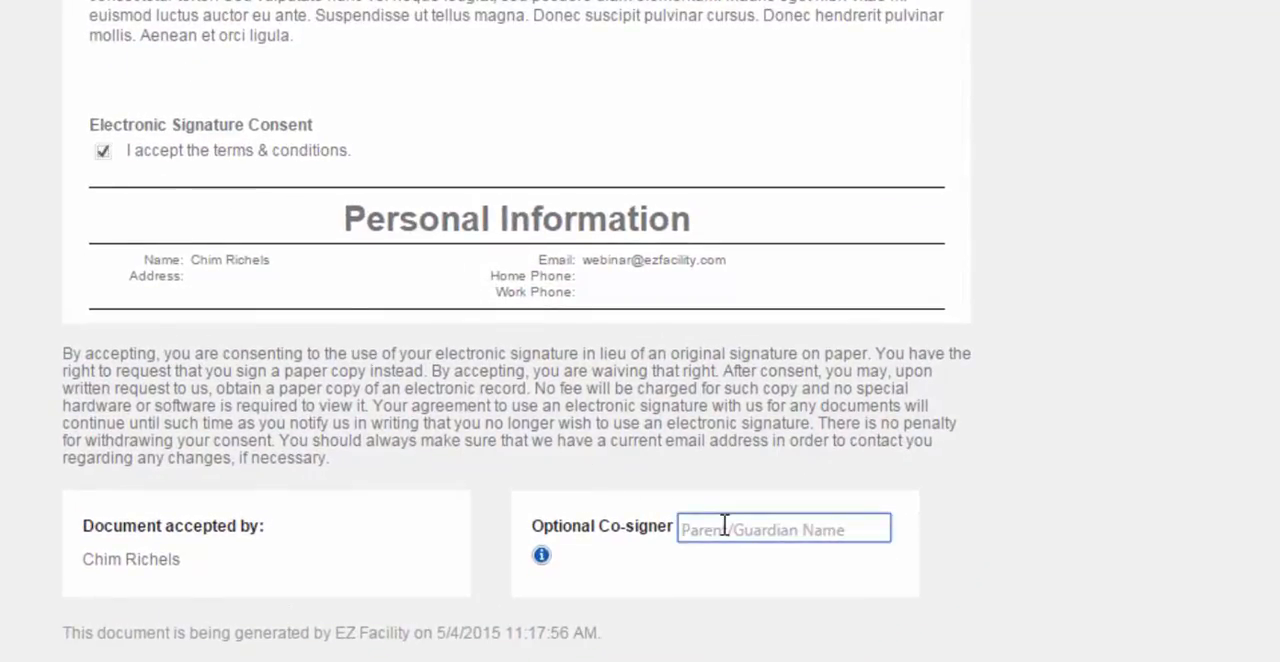
type("Mrs")
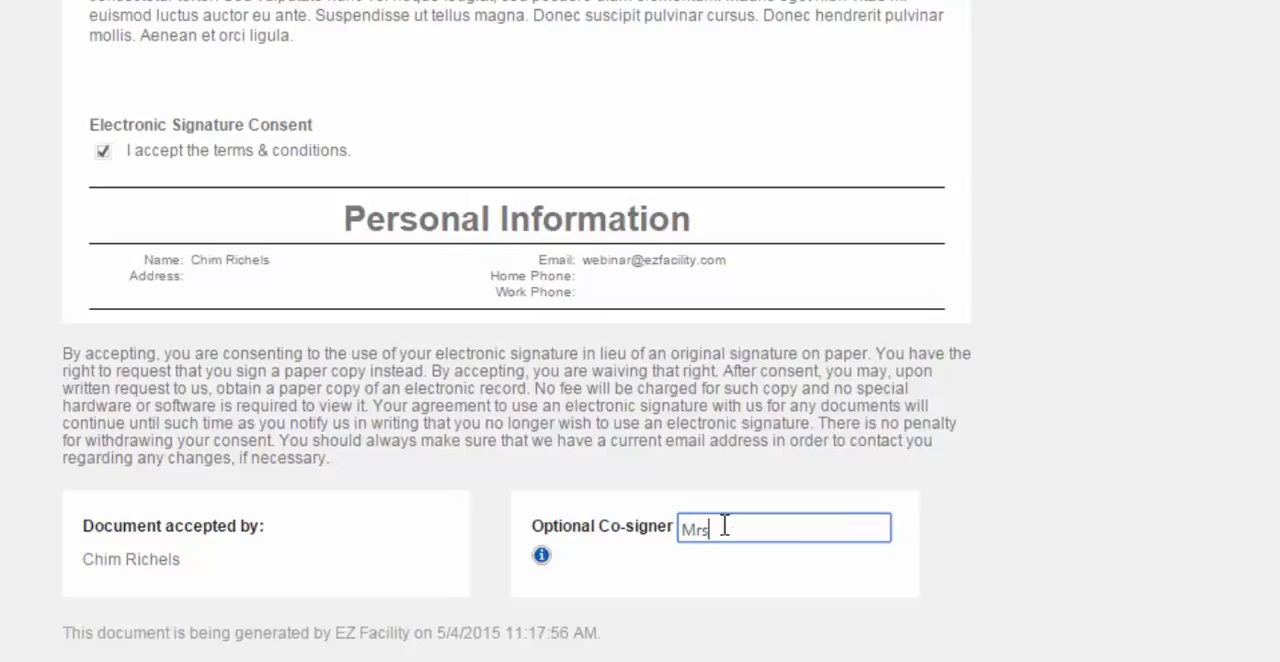
type(". Richels")
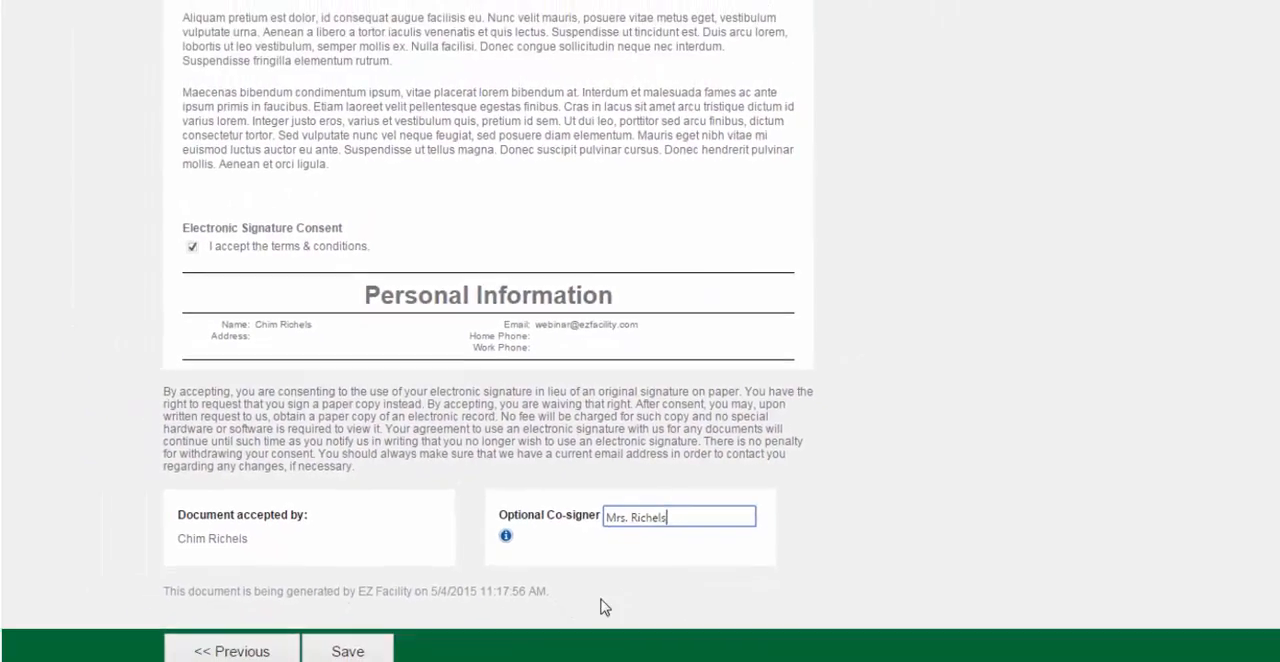
left_click(220, 651)
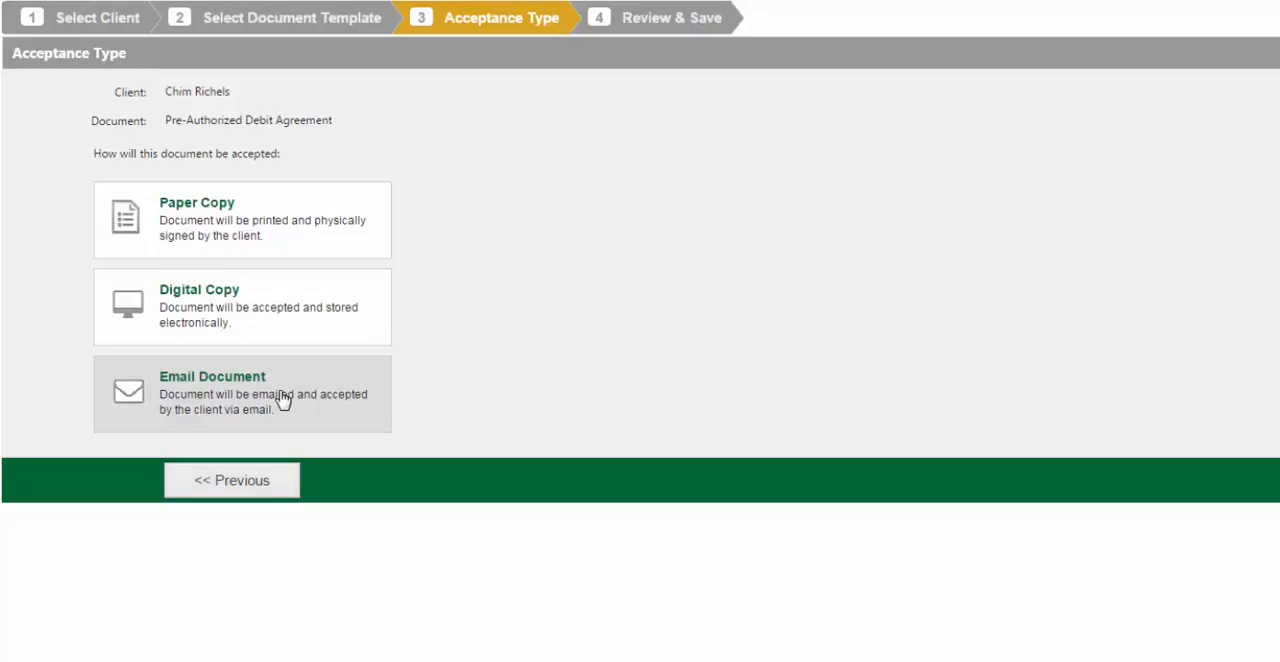
Choose Email Document as the acceptance type, review the agreement down to its signature fields, and save and email it to the client
left_click(283, 398)
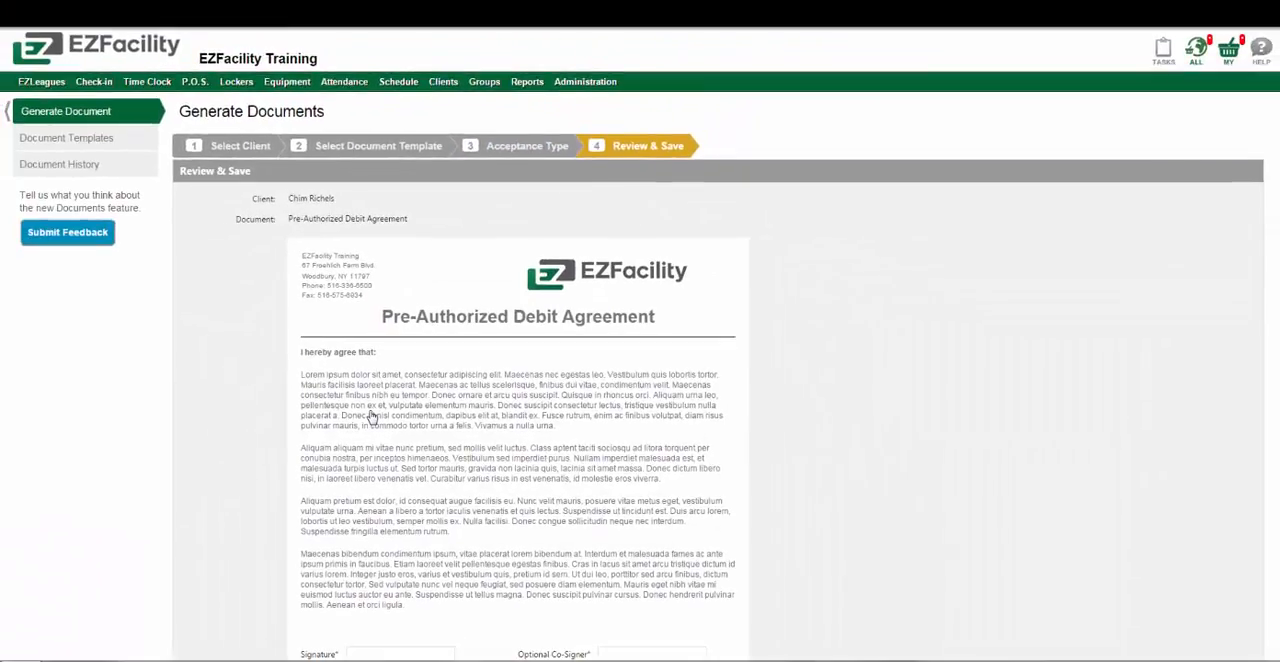
scroll(839, 455, "down", 3)
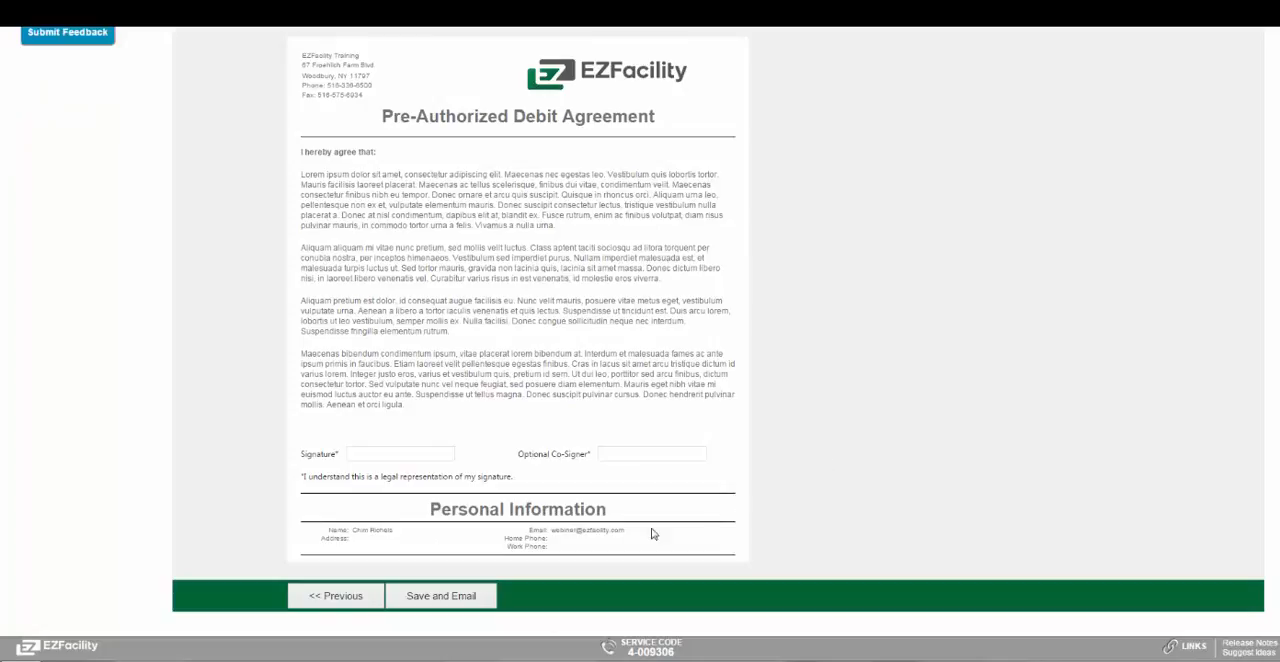
left_click(455, 602)
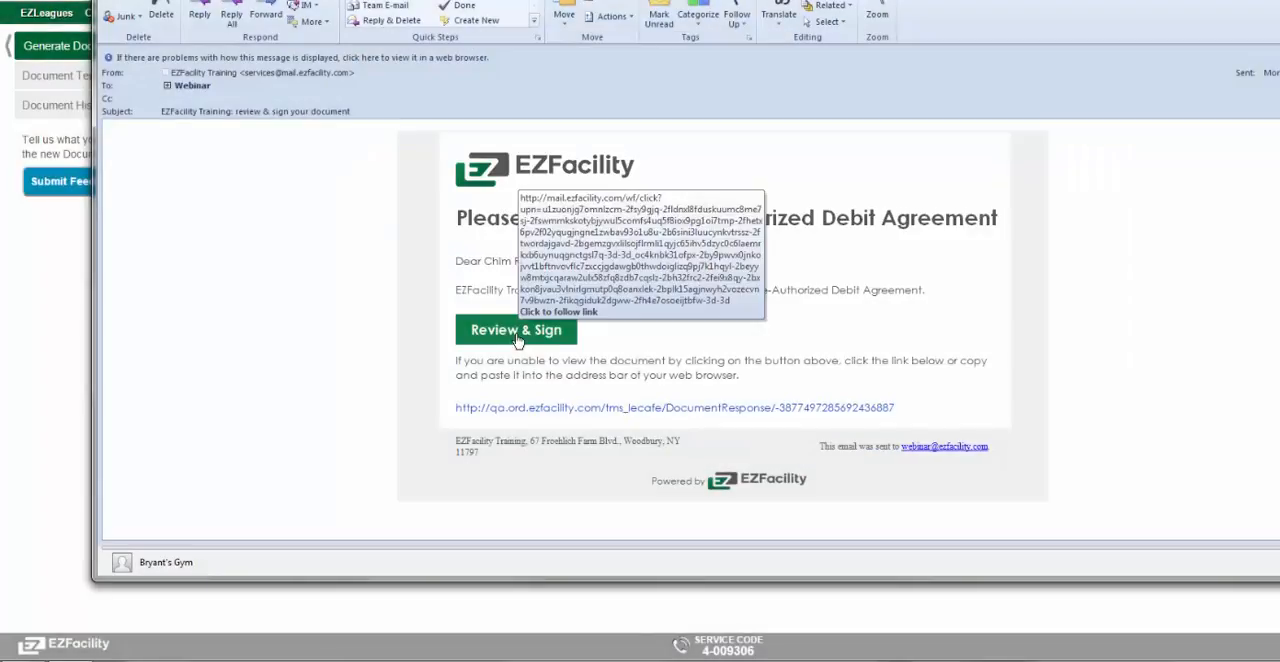
Open the agreement from the review-and-sign email in the mail program, enter the client's full name as the signature, and accept the document
left_click(516, 338)
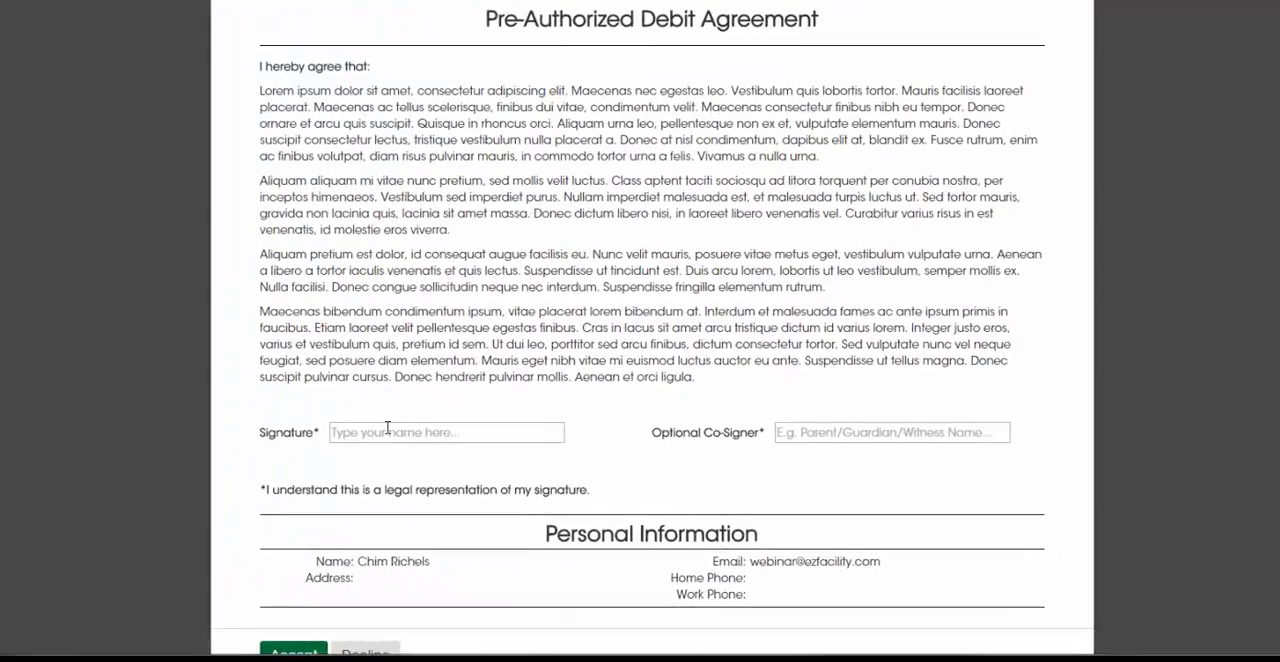
left_click(475, 454)
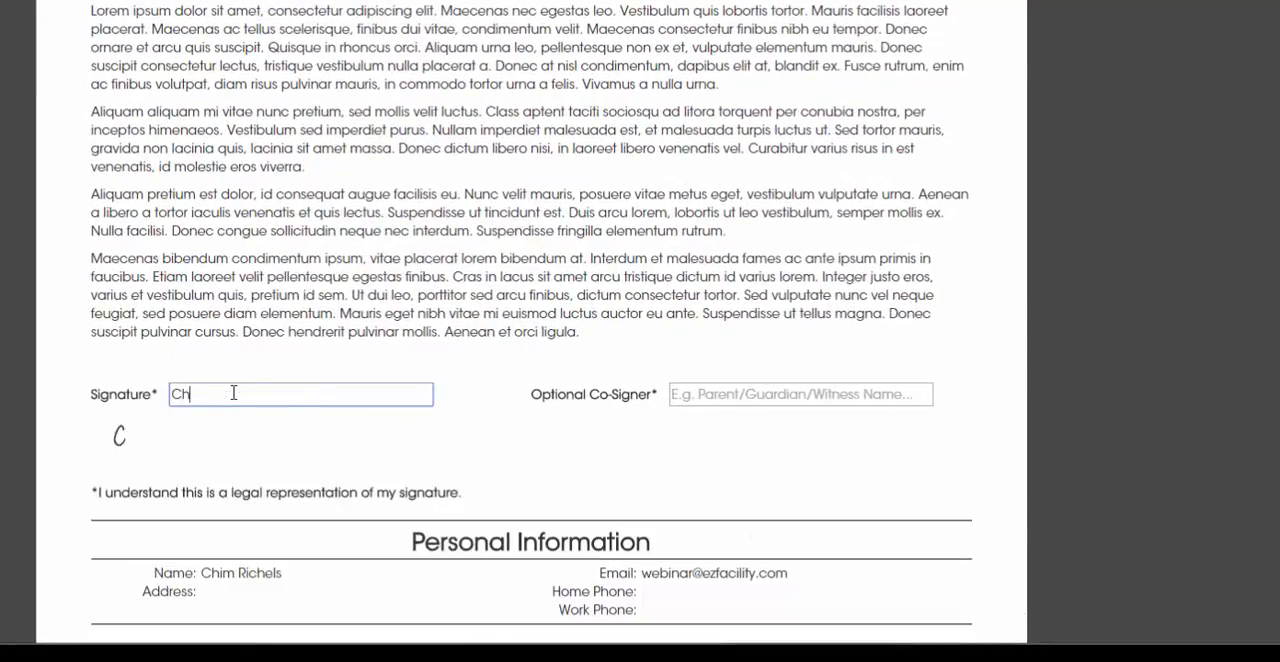
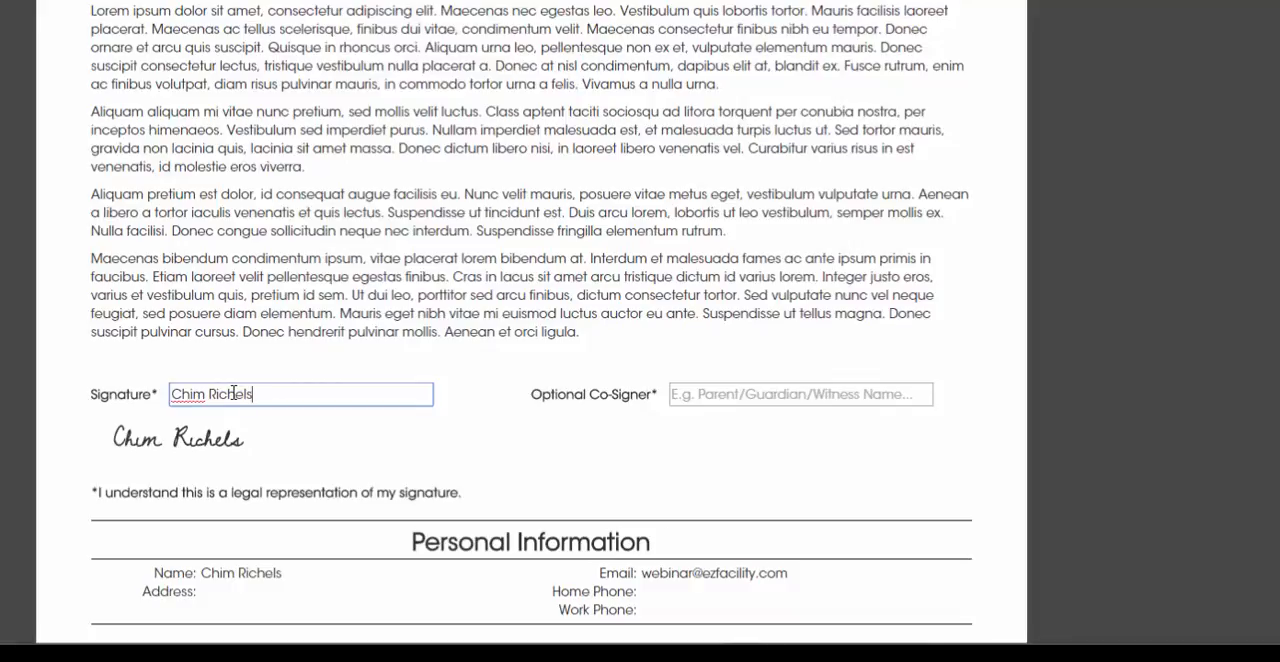
scroll(233, 393, "down", 3)
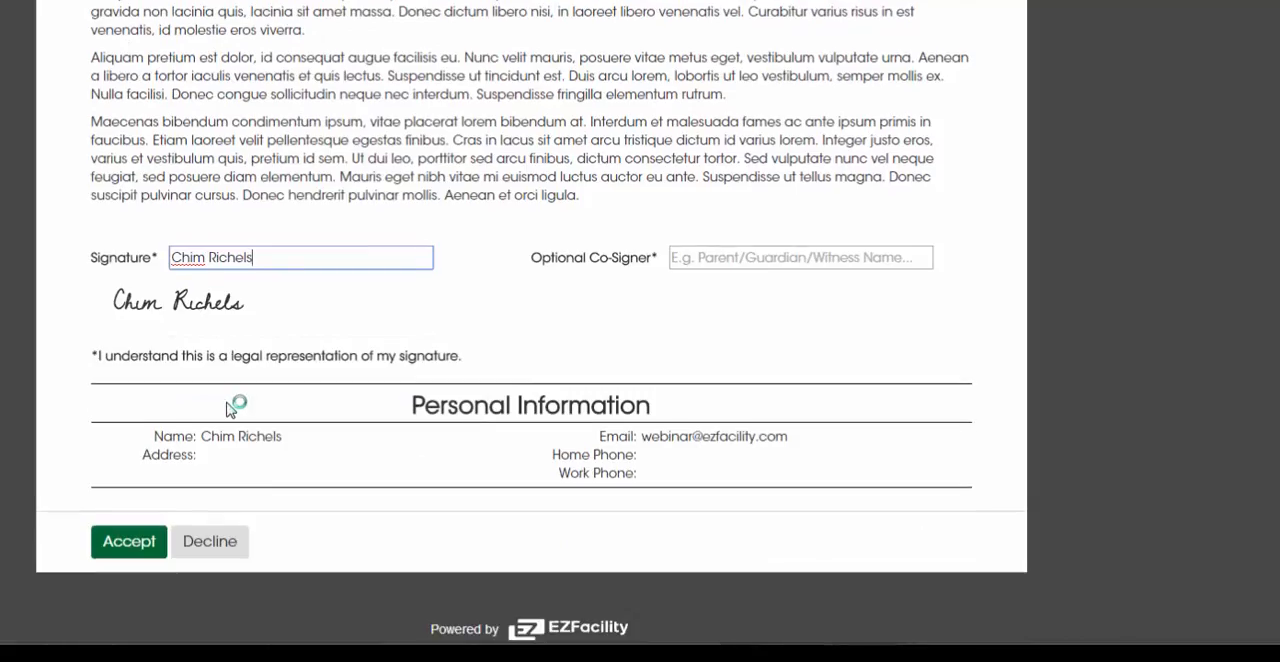
left_click(127, 541)
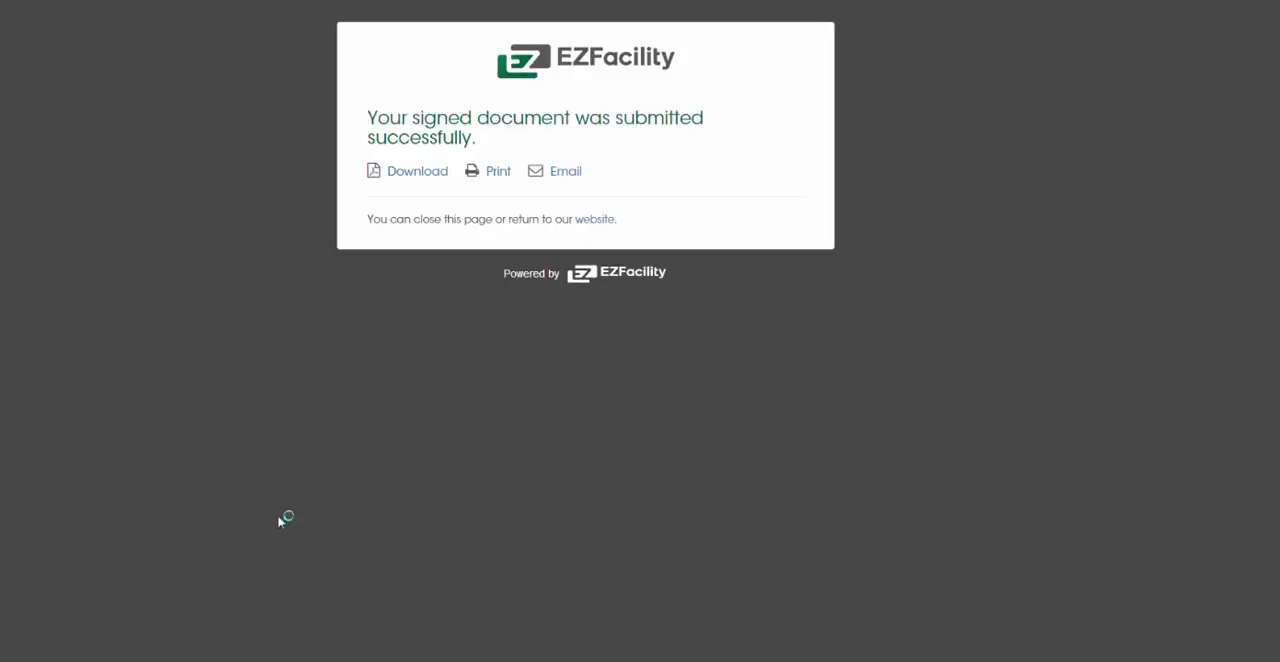
Download the signed document and look at its print preview without printing it
left_click(406, 174)
left_click(499, 173)
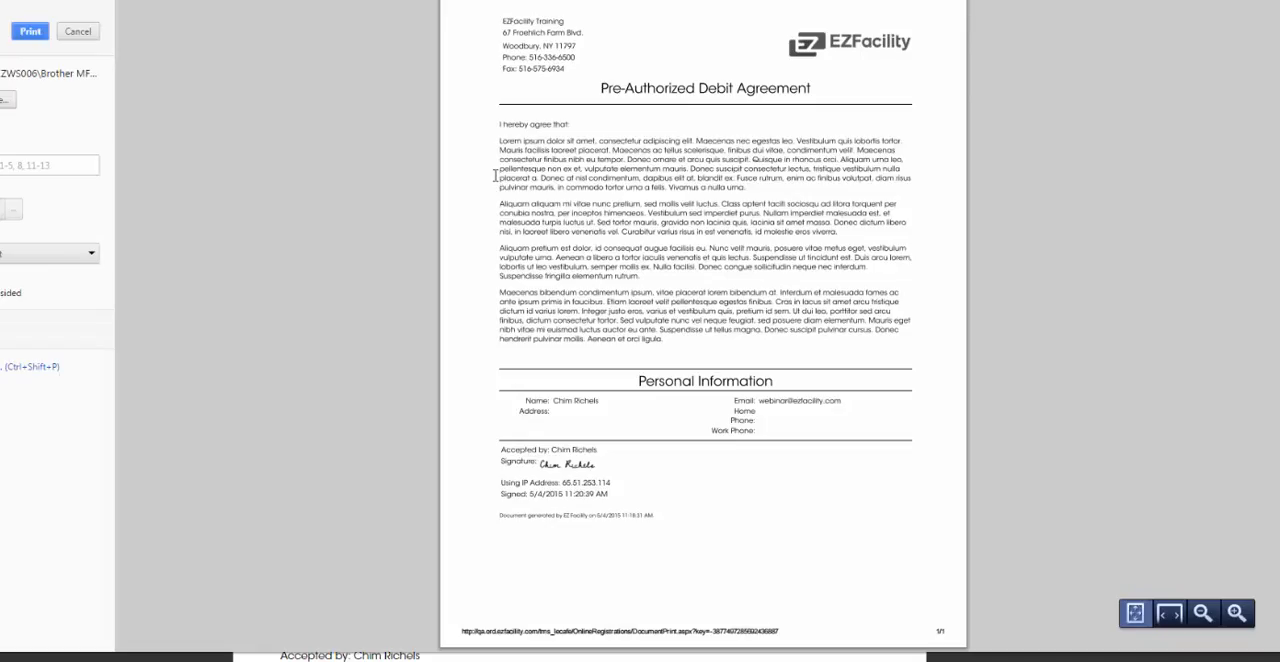
left_click(78, 31)
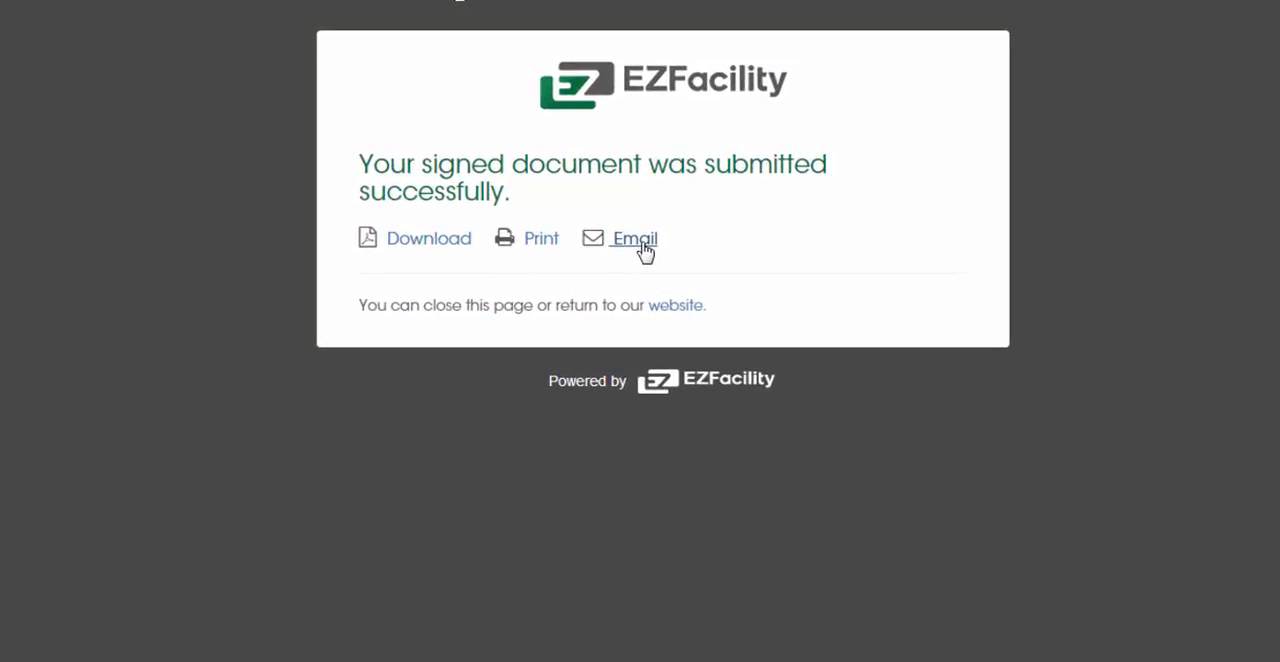
Email a copy of the signed document to the client
left_click(642, 246)
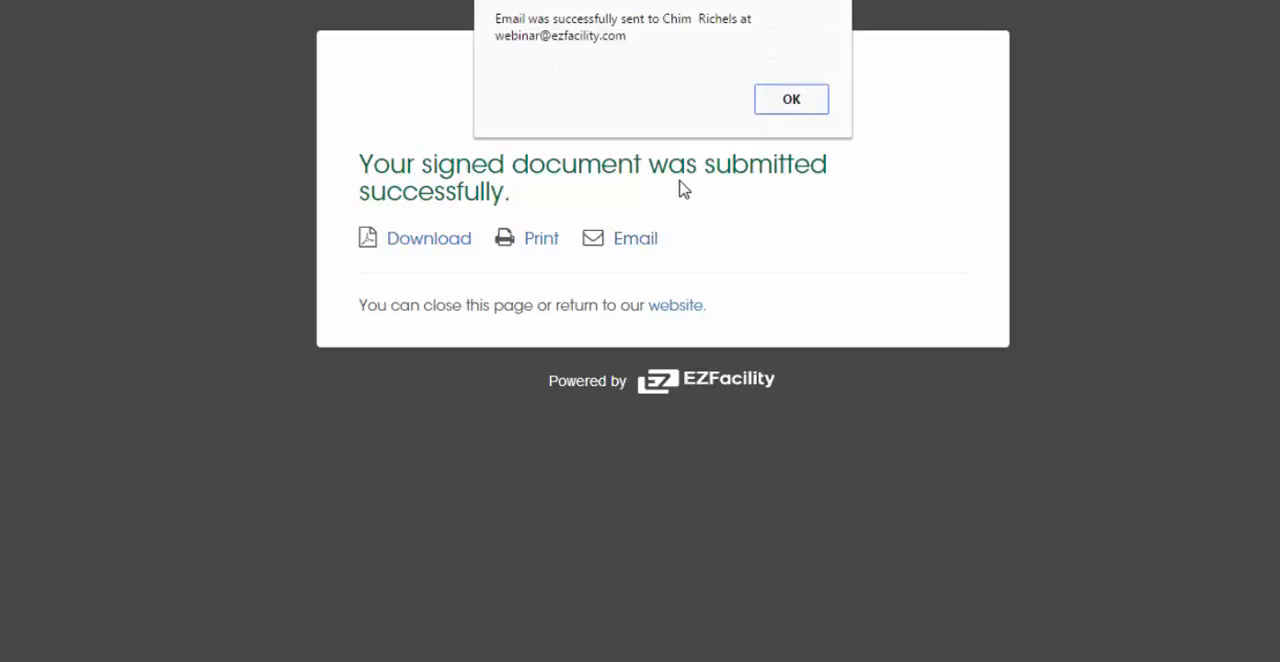
left_click(791, 99)
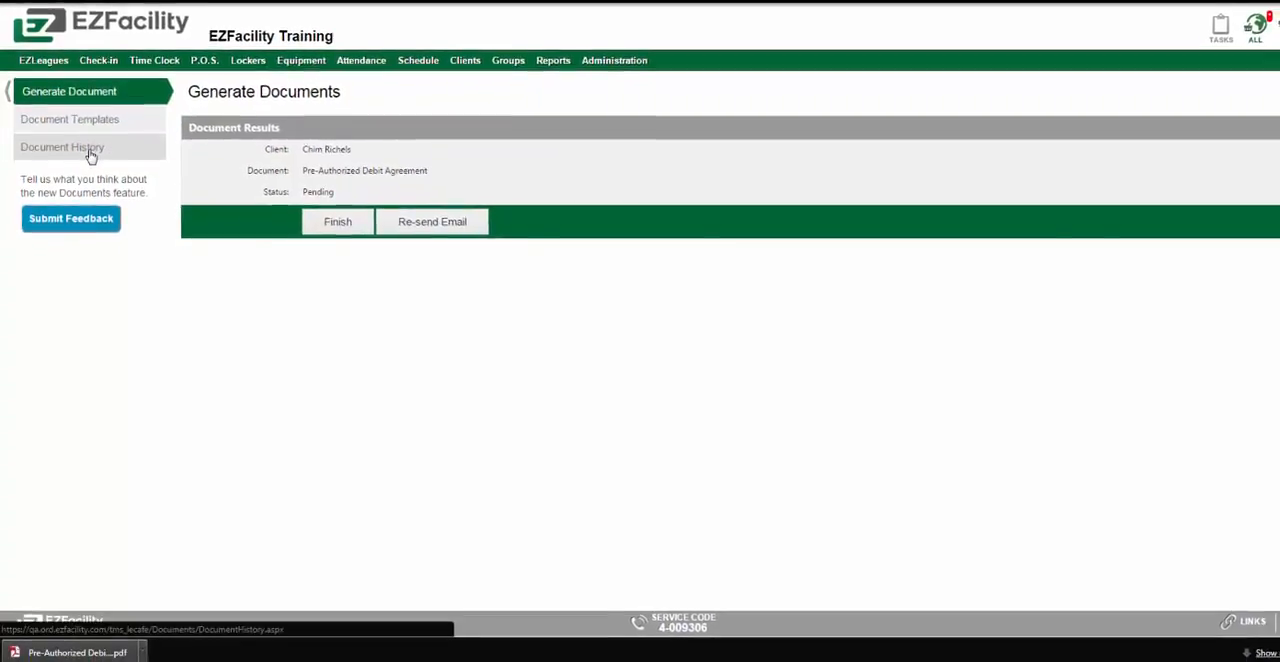
Go to the document history in EZFacility and view the signed Pre-Authorized Debit Agreement
left_click(89, 153)
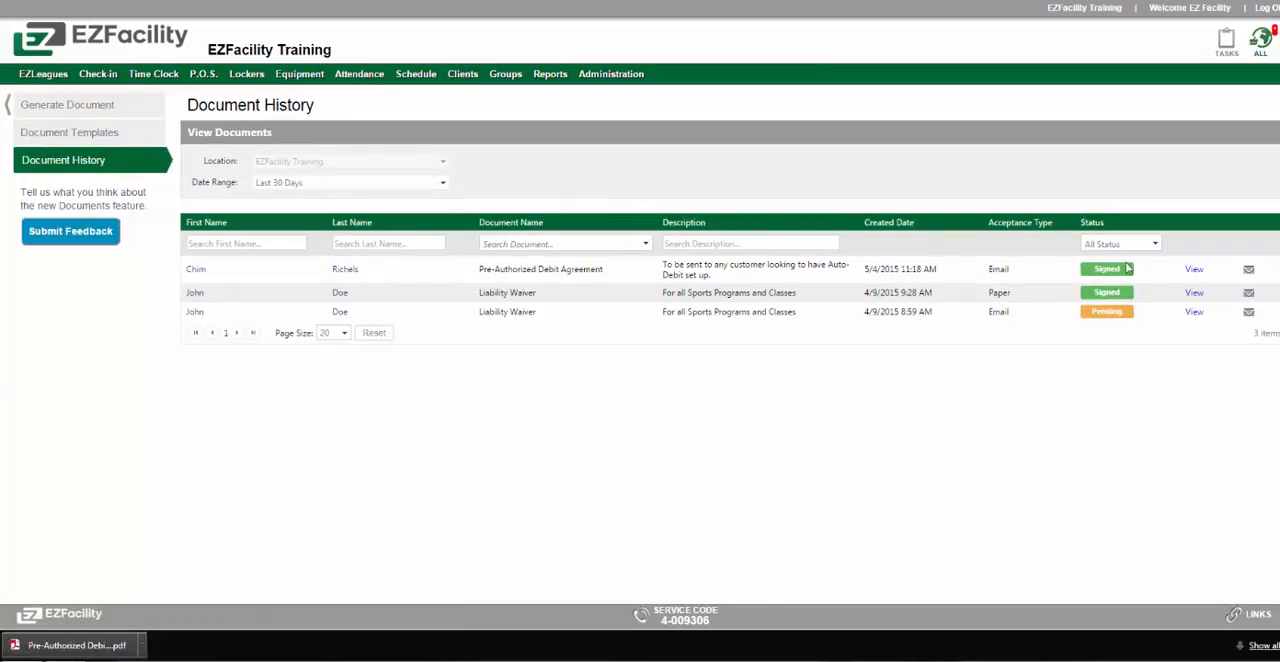
left_click(1195, 274)
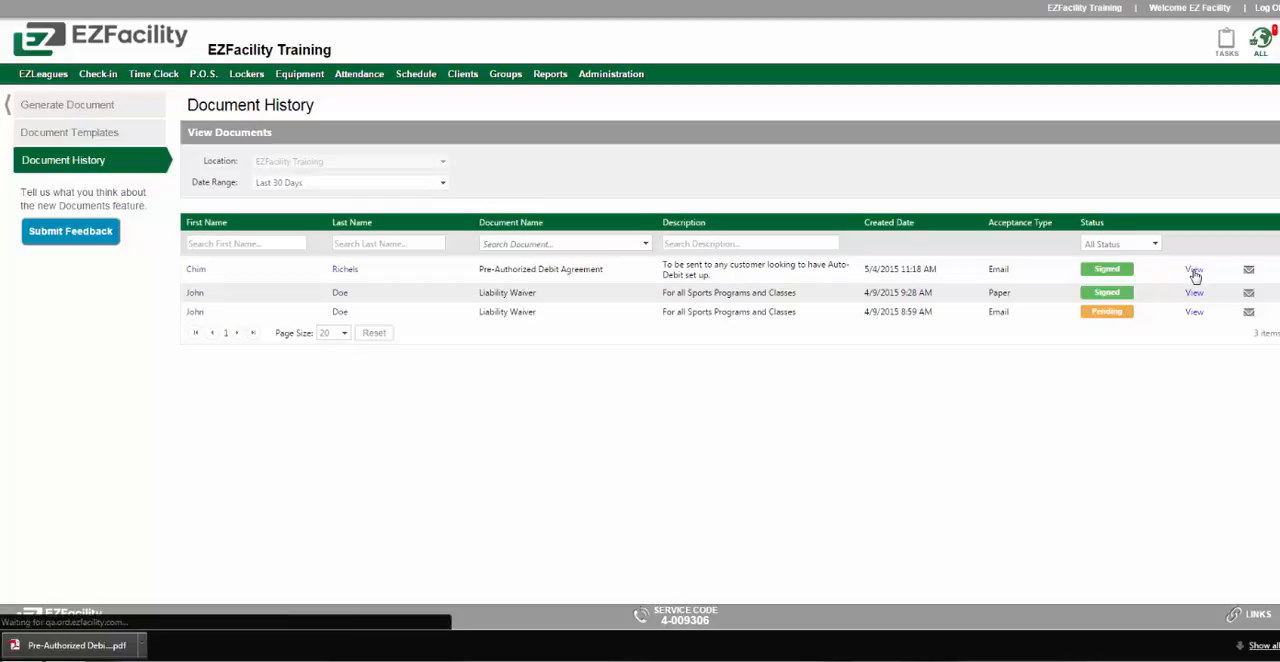
left_click(1197, 275)
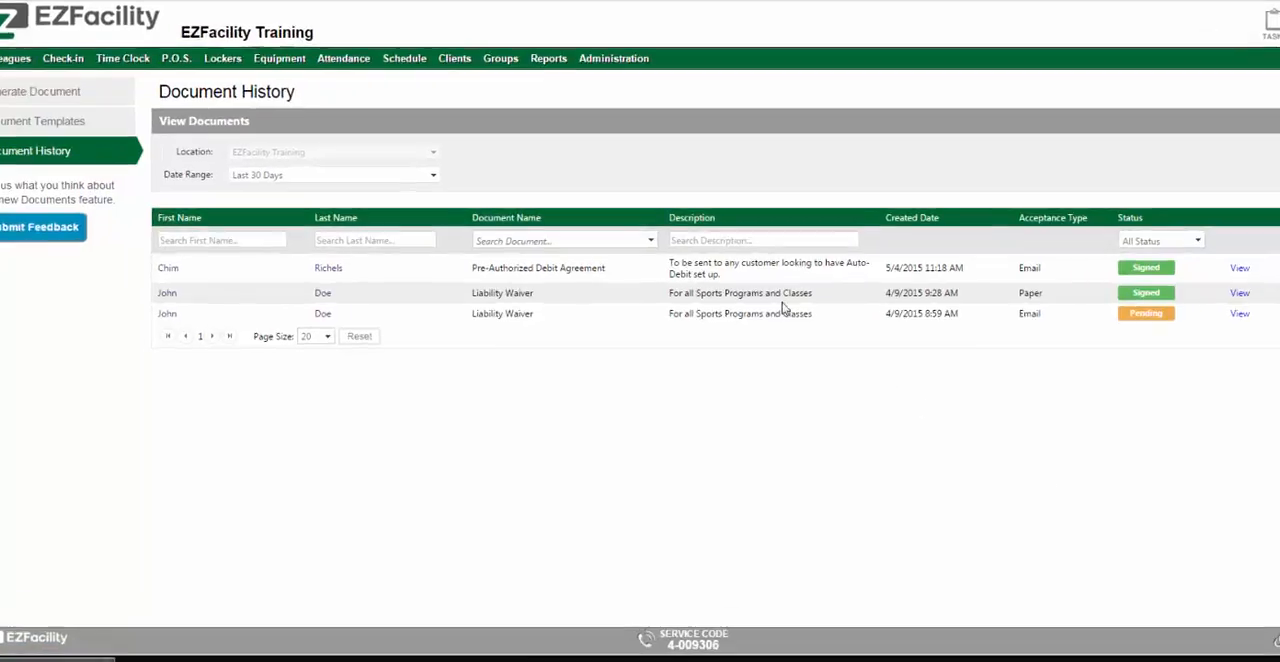
Examine the date range, document name and status filter choices of the document history without changing them
left_click(442, 182)
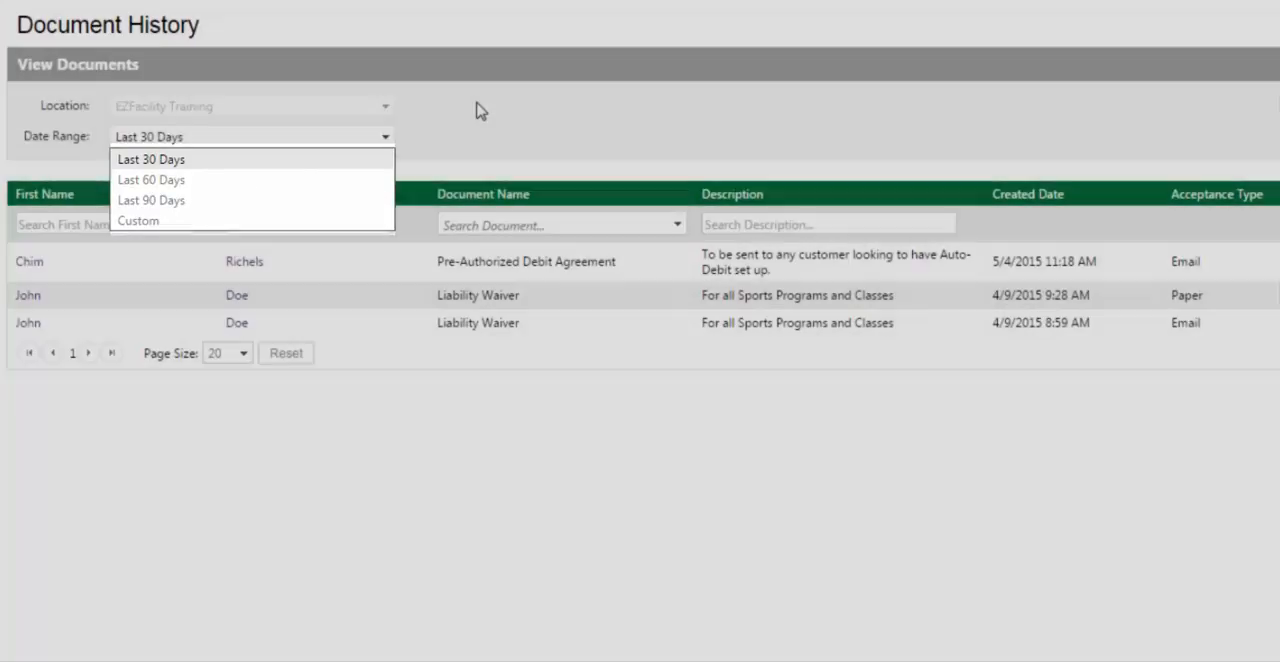
left_click(481, 111)
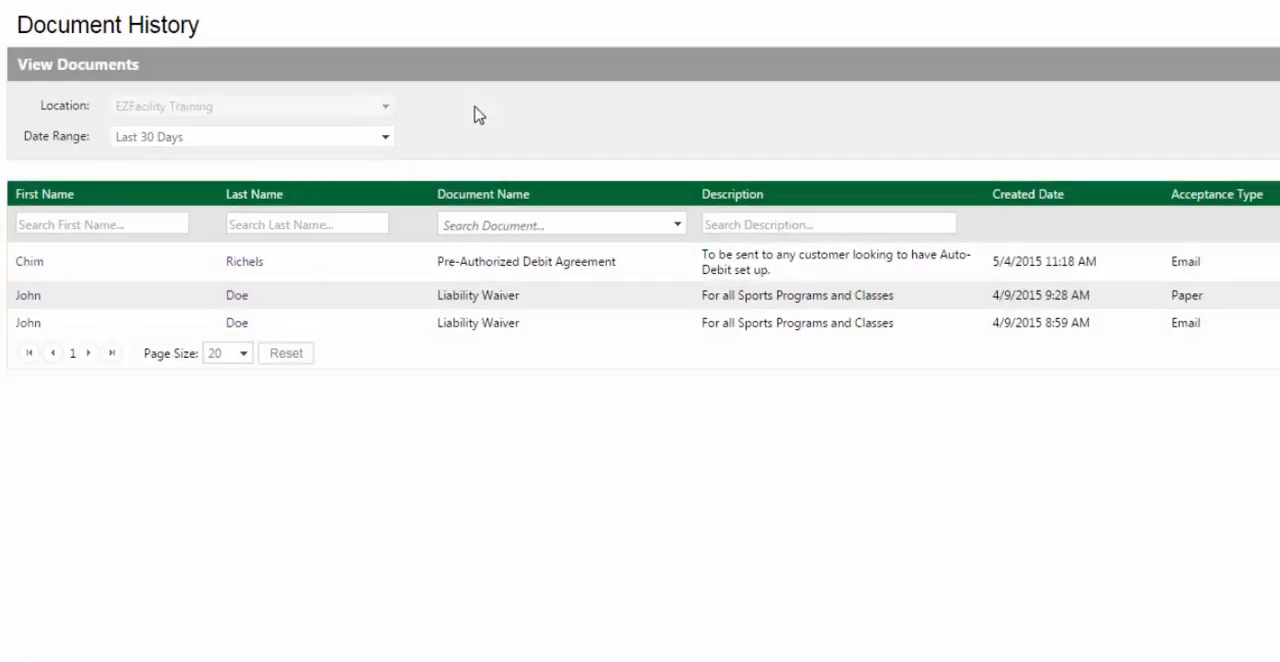
left_click(670, 230)
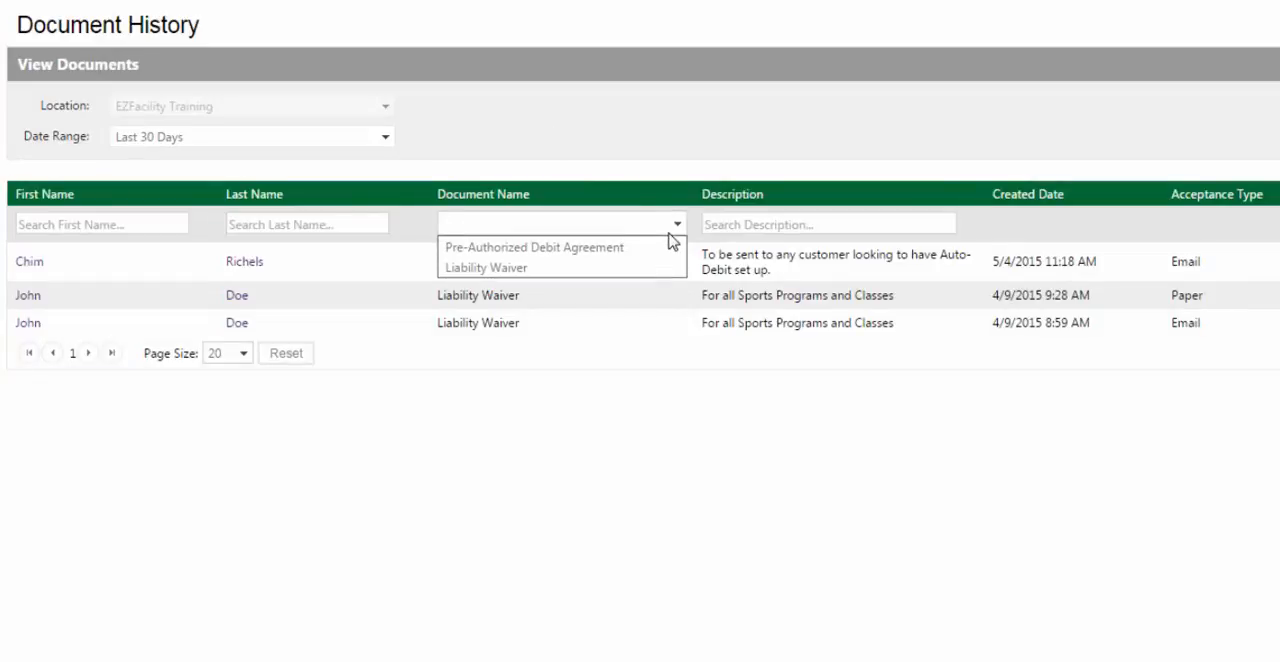
left_click(712, 172)
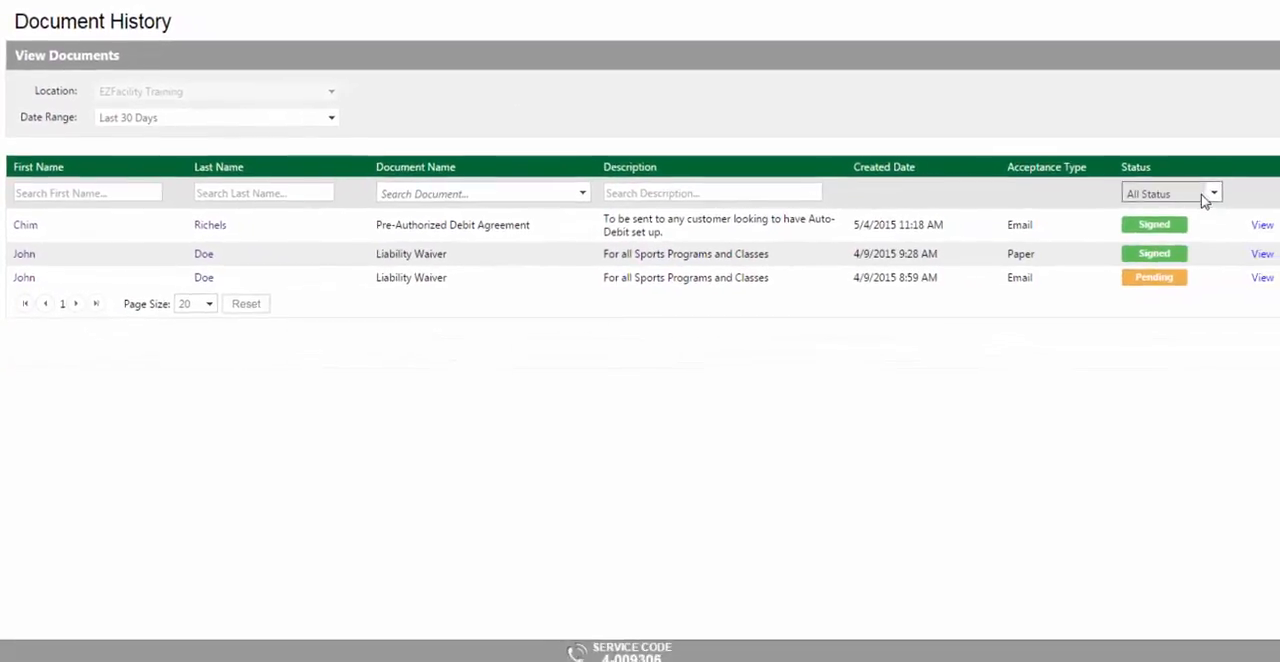
left_click(1208, 195)
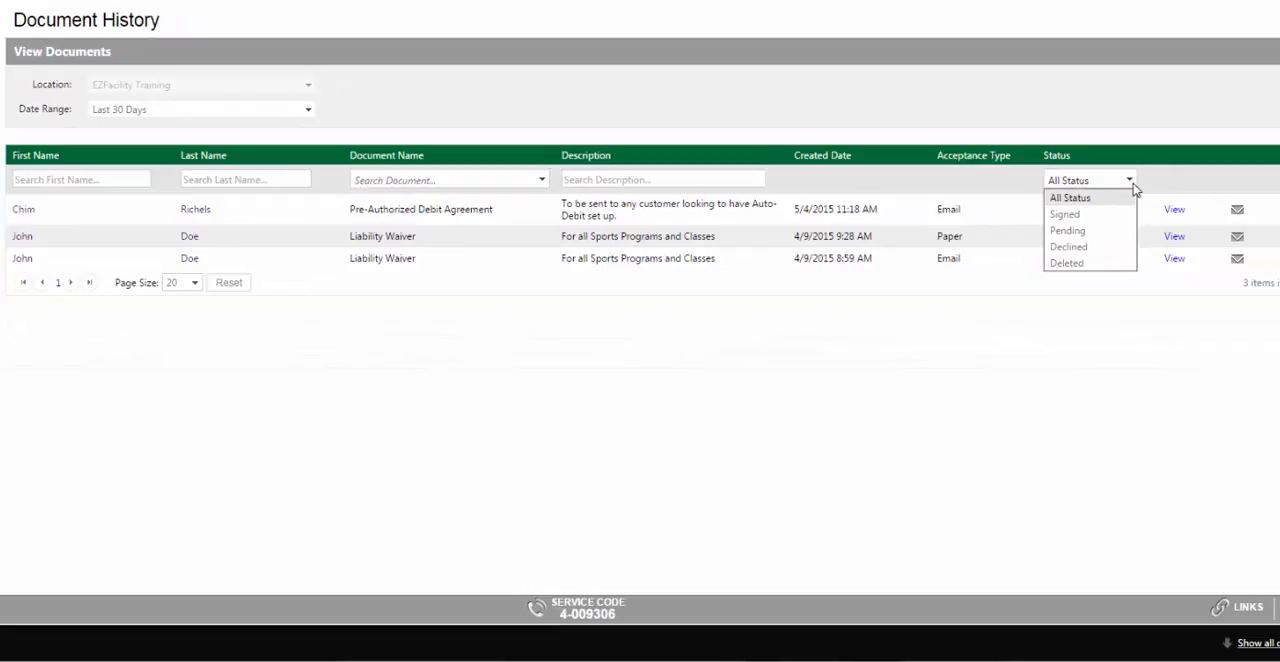
left_click(1131, 181)
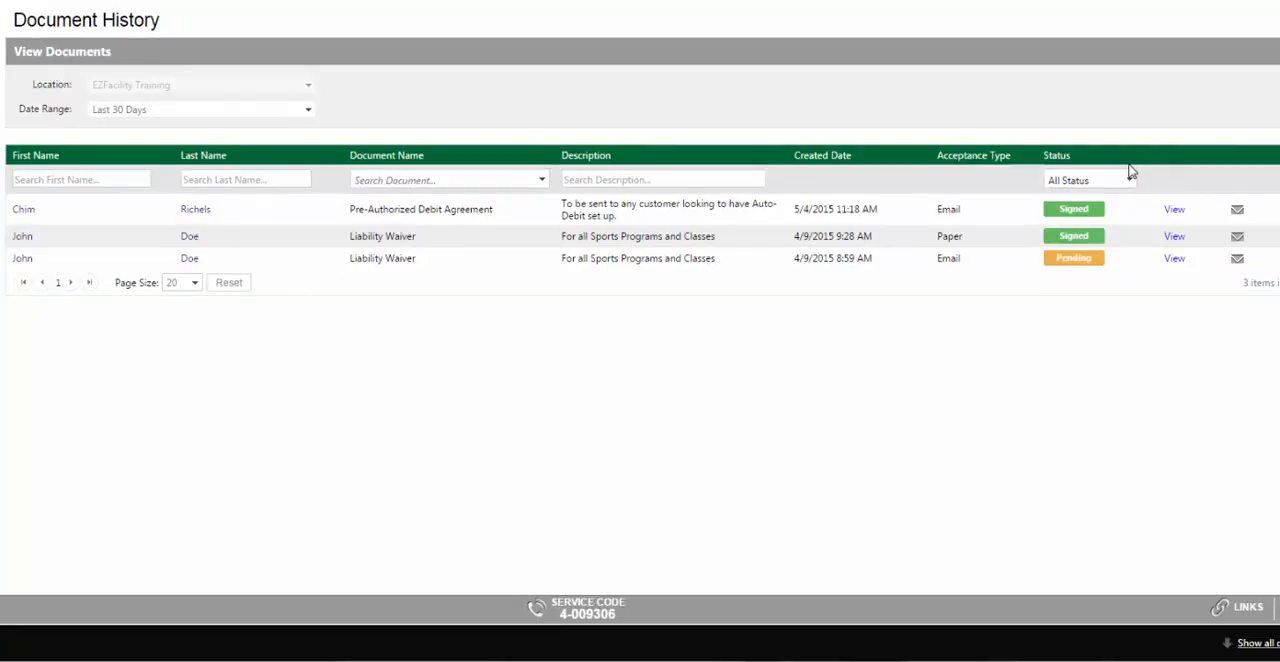